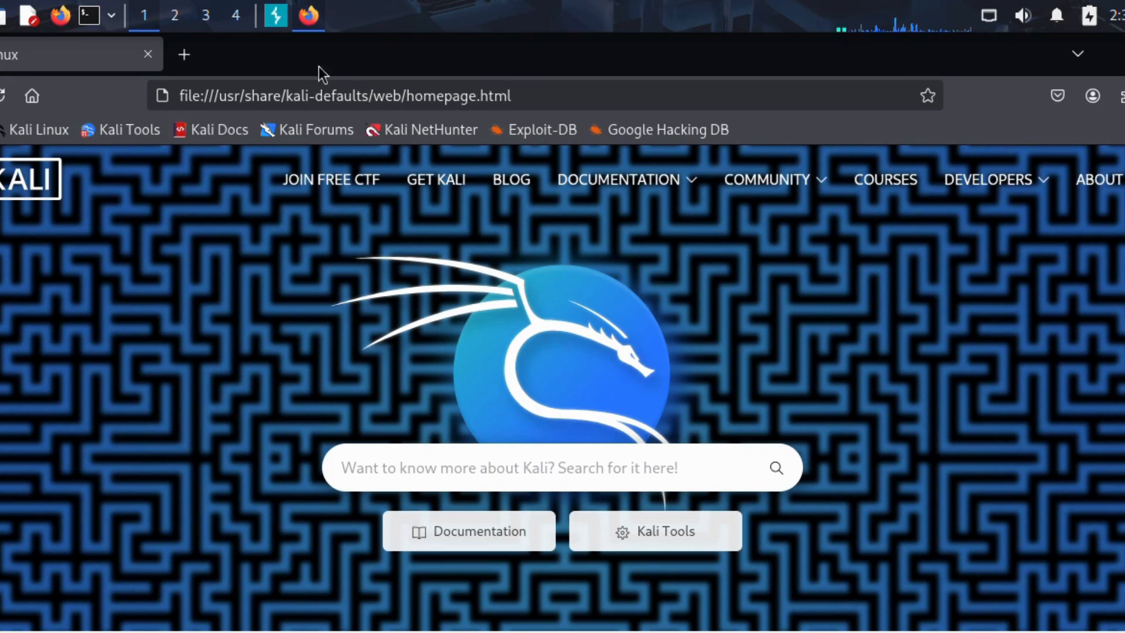
Step: Search the web for overthewire in a new tab and open the OverTheWire: Wargames result
{"action": "left_click", "coordinate": [184, 55]}
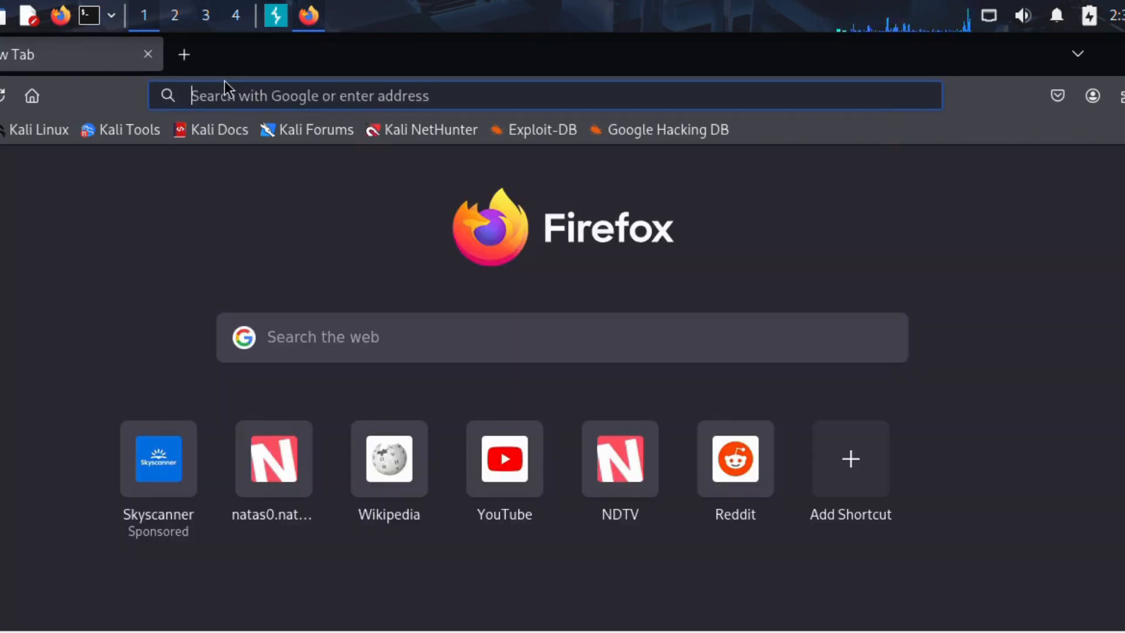
{"action": "type", "text": "over"}
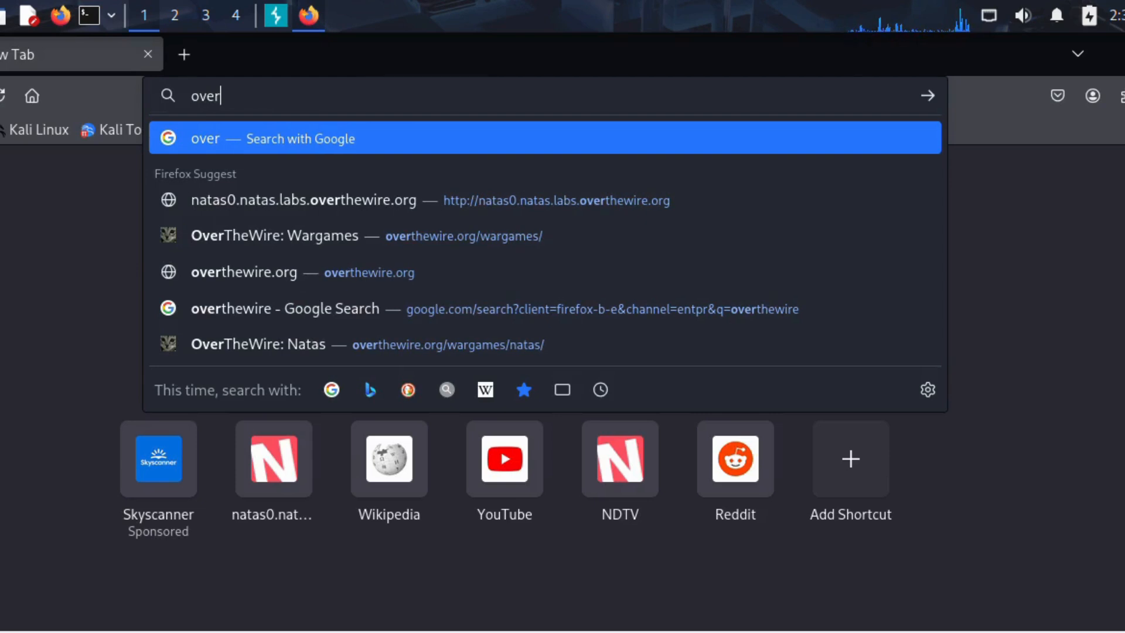
{"action": "type", "text": "thewire"}
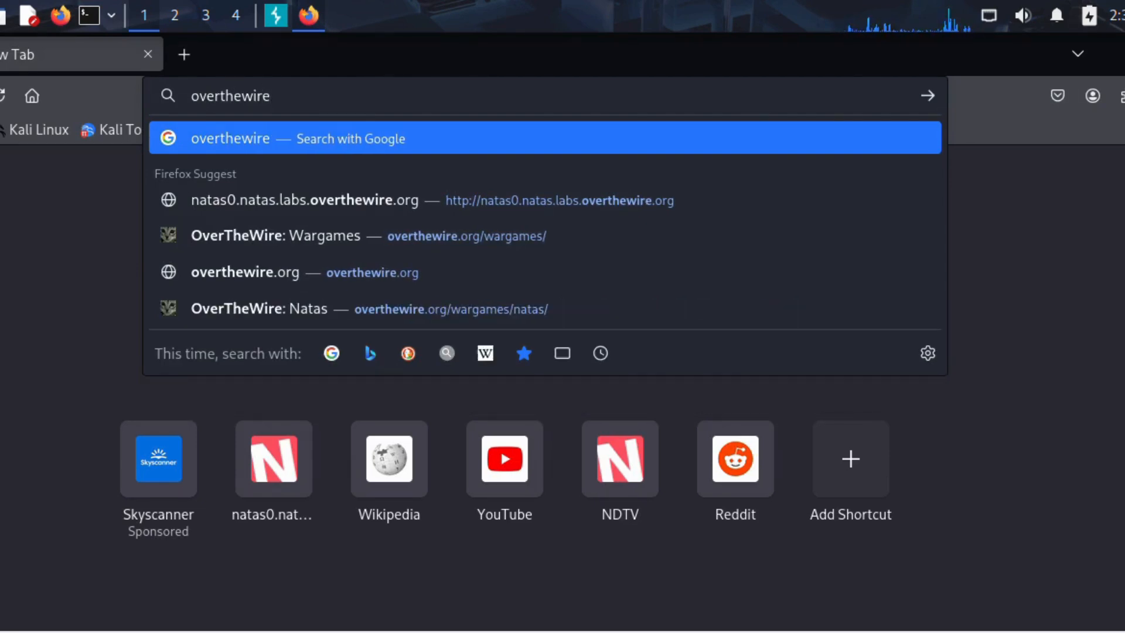
{"action": "key", "text": "Return"}
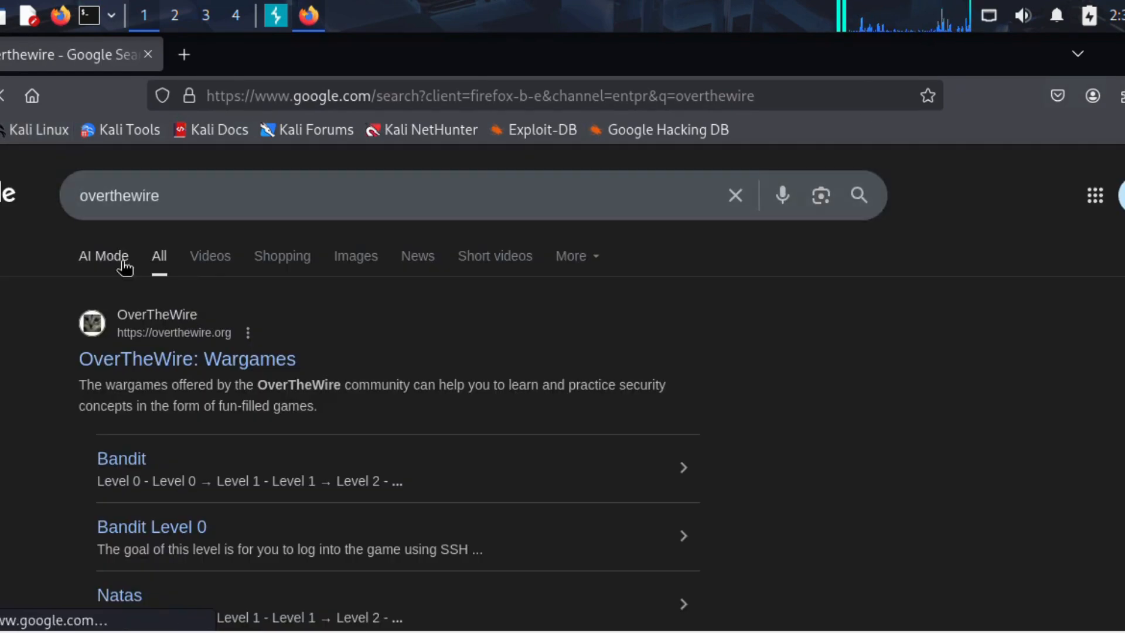
{"action": "left_click", "coordinate": [176, 362]}
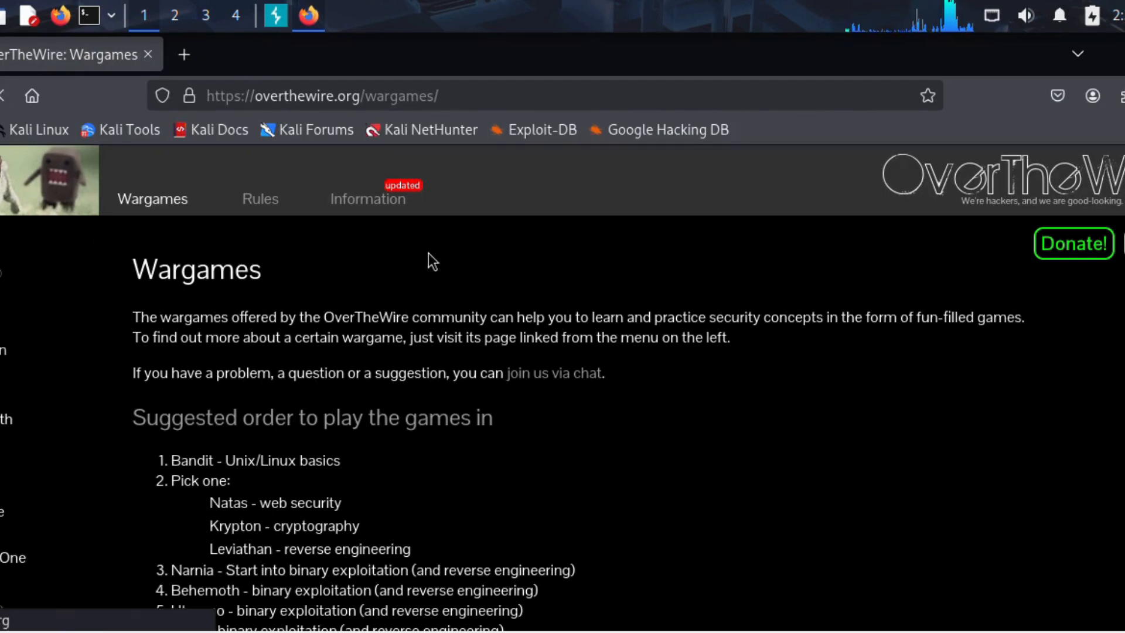
Step: Open the Natas wargame page and read its introduction and the starting login details
{"action": "scroll", "coordinate": [354, 319], "scroll_direction": "down", "scroll_amount": 4}
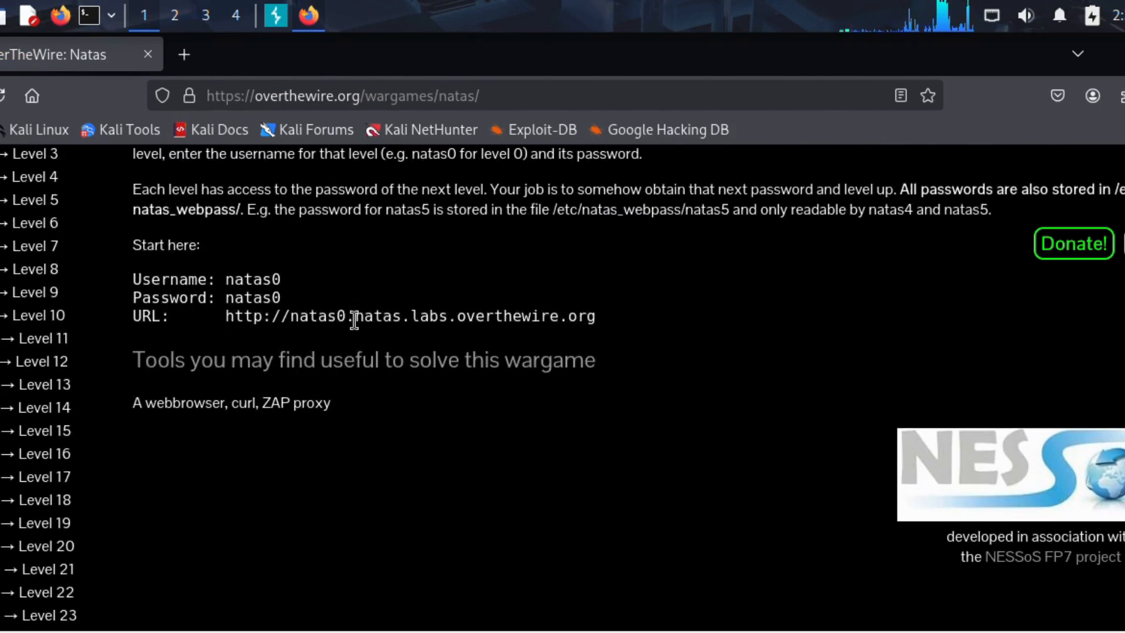
{"action": "scroll", "coordinate": [364, 329], "scroll_direction": "up", "scroll_amount": 2}
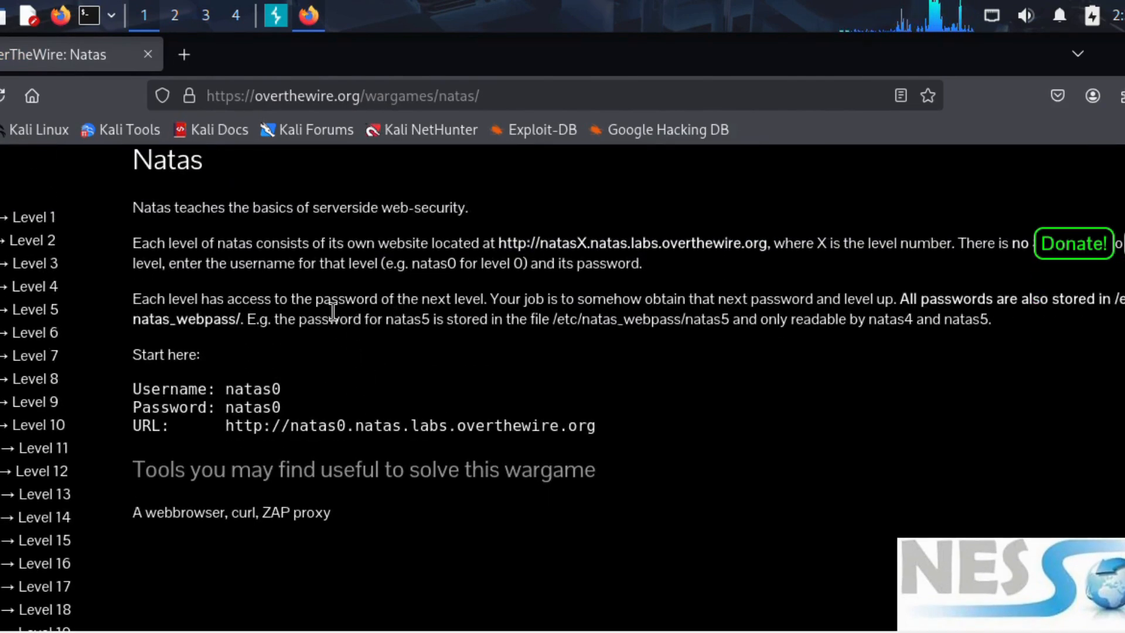
{"action": "scroll", "coordinate": [328, 309], "scroll_direction": "up", "scroll_amount": 2}
{"action": "scroll", "coordinate": [336, 314], "scroll_direction": "down", "scroll_amount": 2}
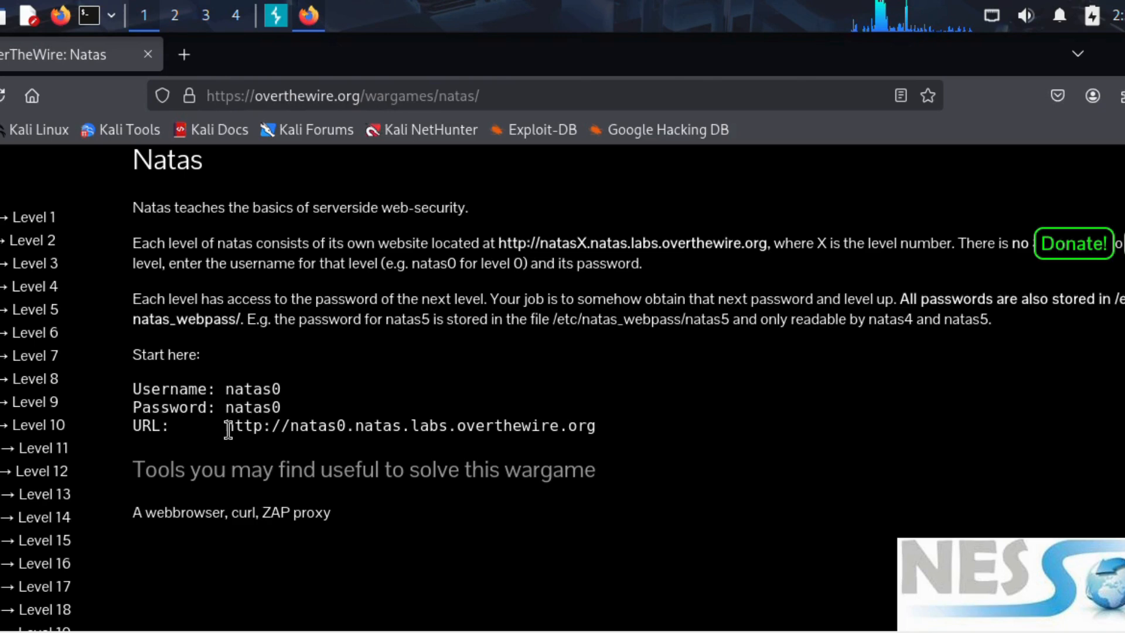
{"action": "left_click_drag", "start_coordinate": [228, 429], "coordinate": [598, 439]}
{"action": "key", "text": "ctrl+c"}
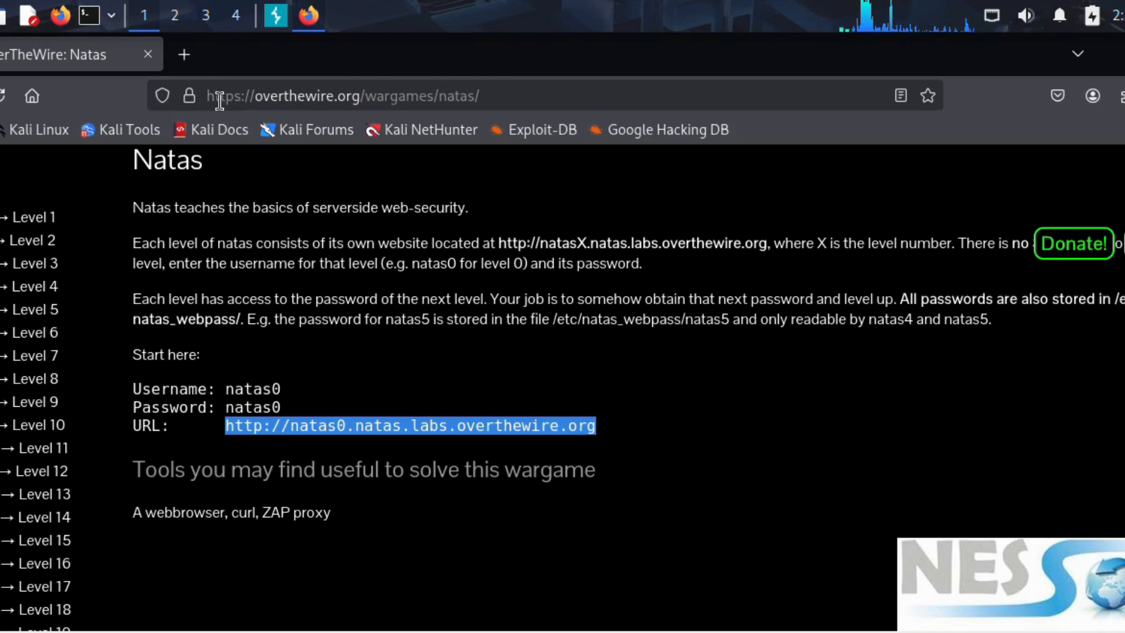
{"action": "left_click", "coordinate": [184, 54]}
{"action": "left_click", "coordinate": [208, 89]}
{"action": "key", "text": "ctrl+v"}
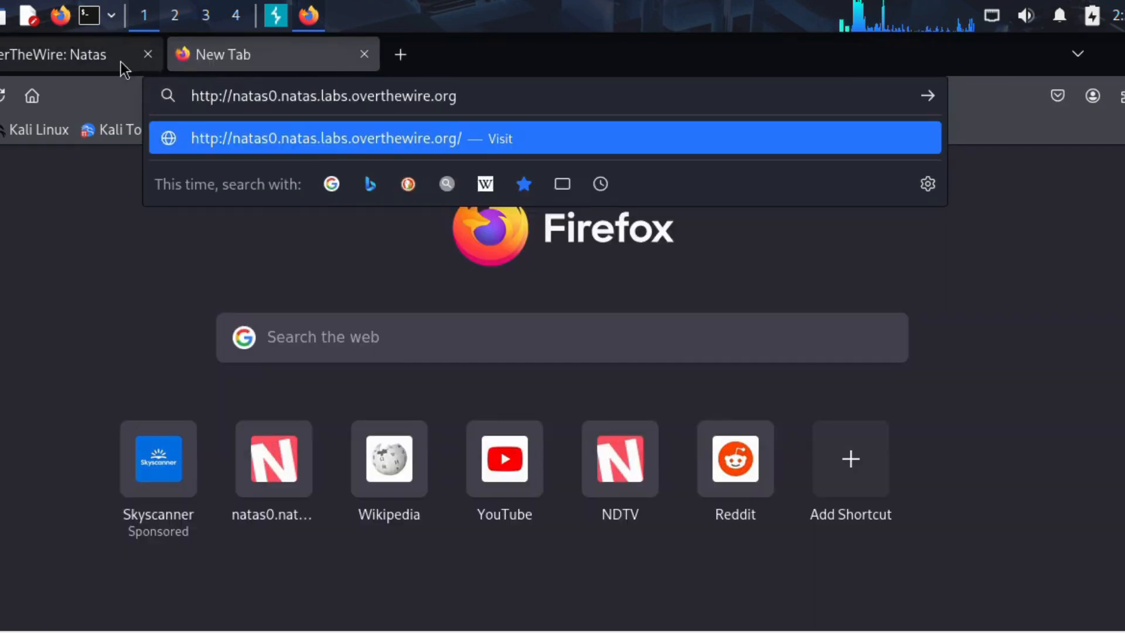
{"action": "key", "text": "Return"}
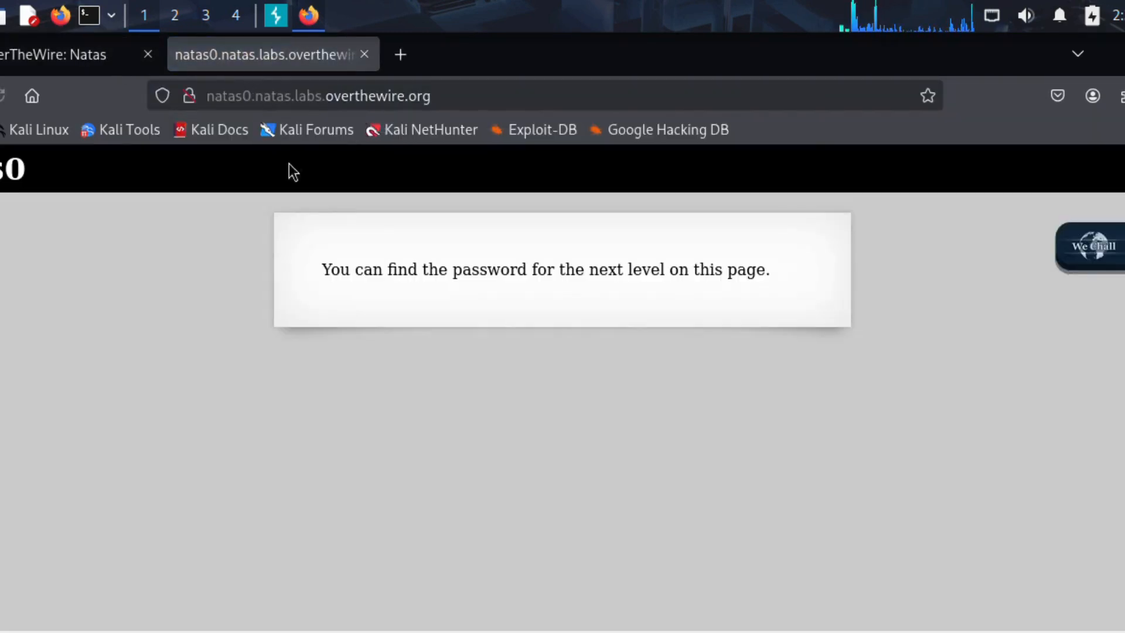
Step: Review the natas0 starting login details on the Natas page and return to the natas0 level page
{"action": "left_click", "coordinate": [94, 46]}
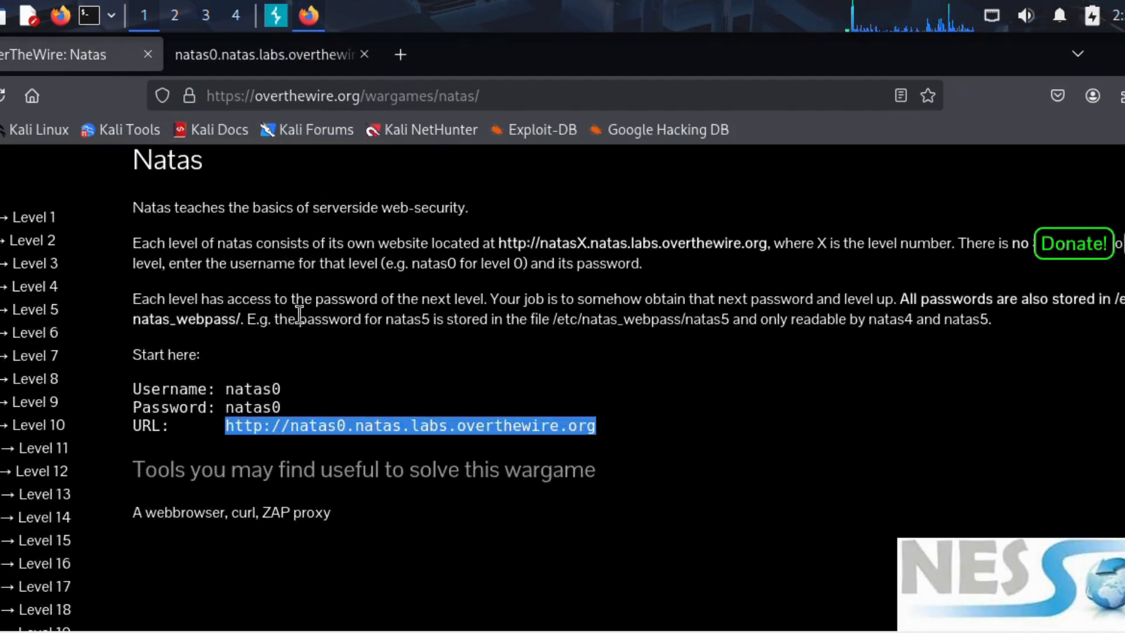
{"action": "left_click_drag", "start_coordinate": [287, 389], "coordinate": [235, 407]}
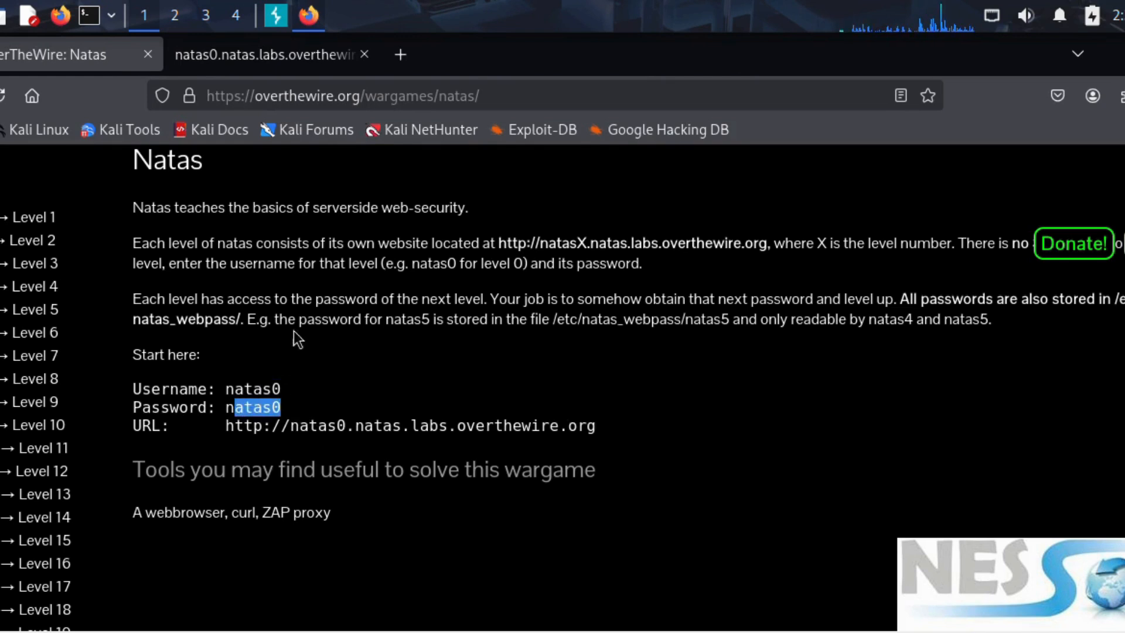
{"action": "left_click", "coordinate": [265, 53]}
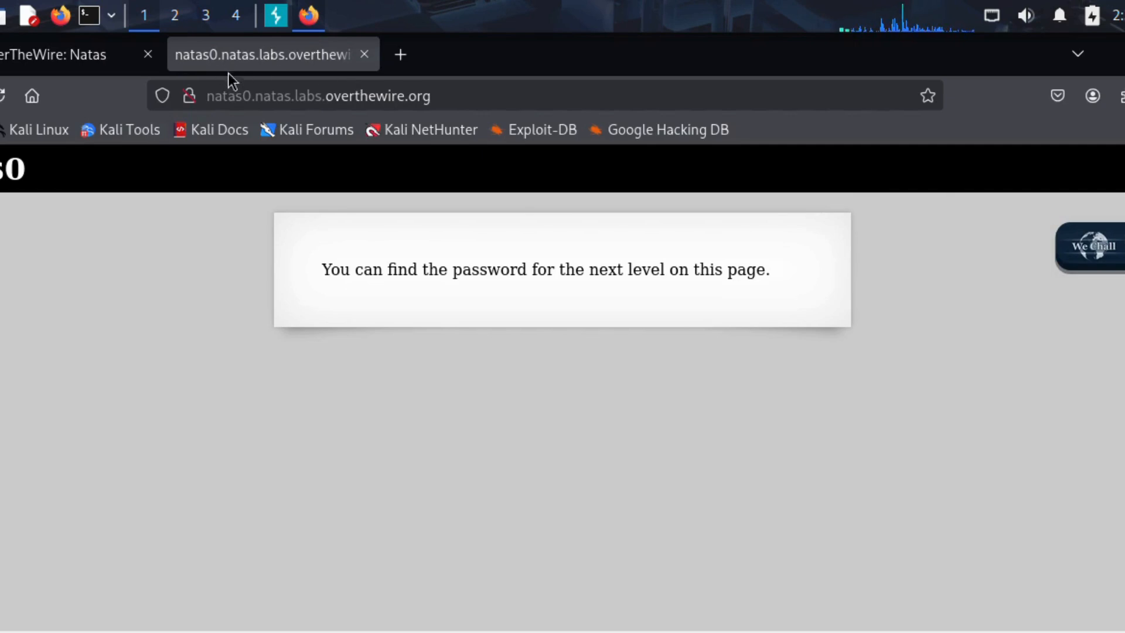
{"action": "left_click", "coordinate": [19, 41]}
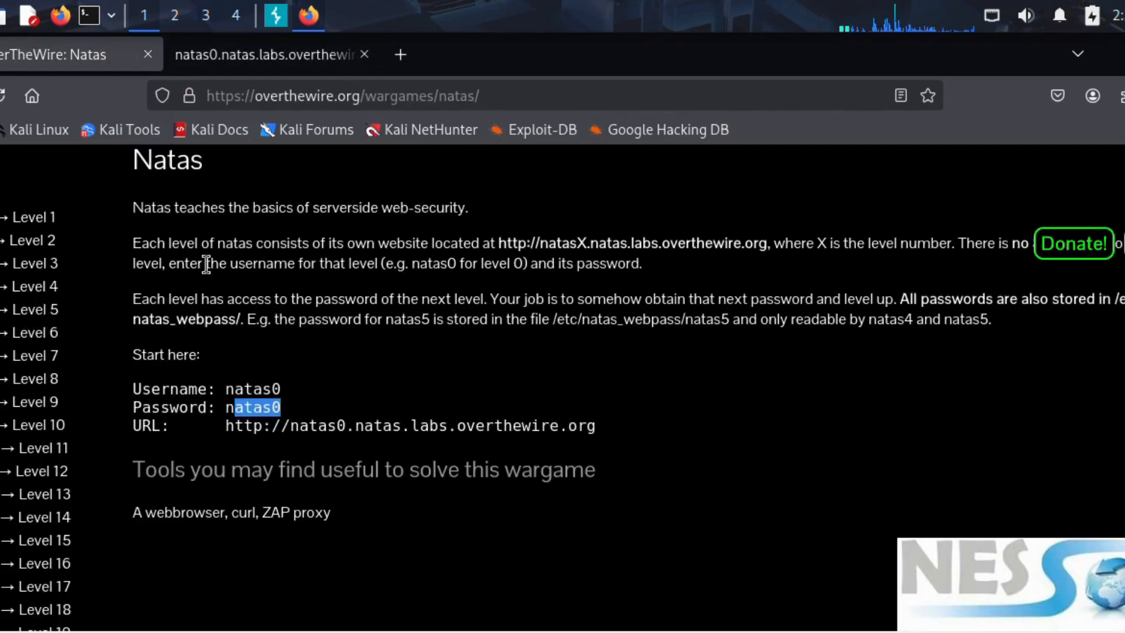
{"action": "left_click", "coordinate": [329, 54]}
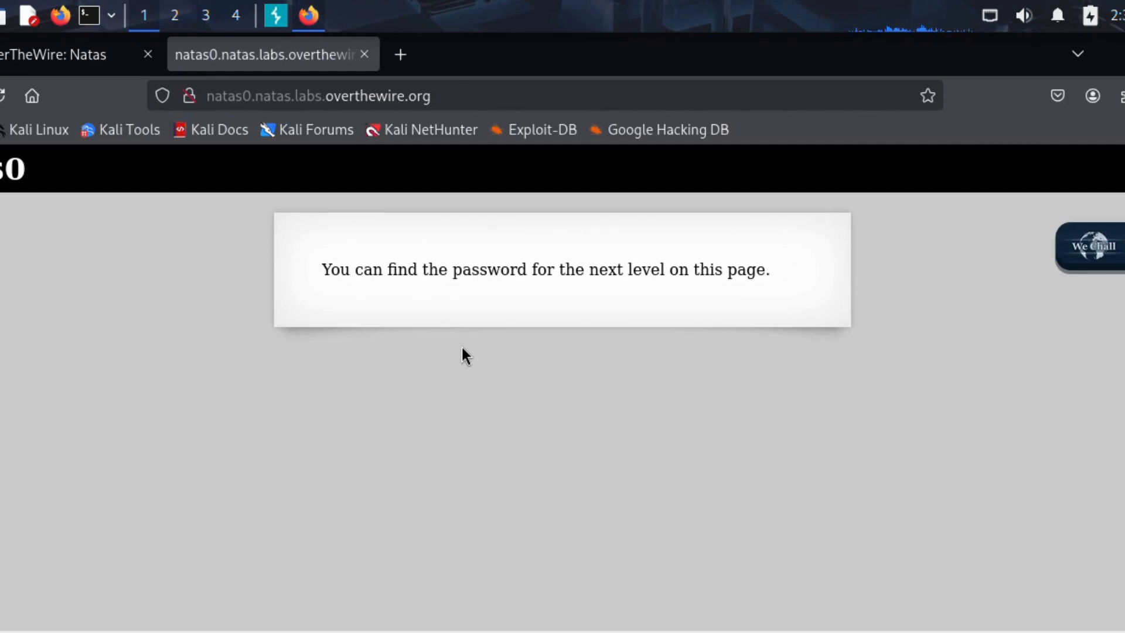
Step: View the natas0 page's source code and copy the natas1 password from the HTML comment
{"action": "key", "text": "ctrl+u"}
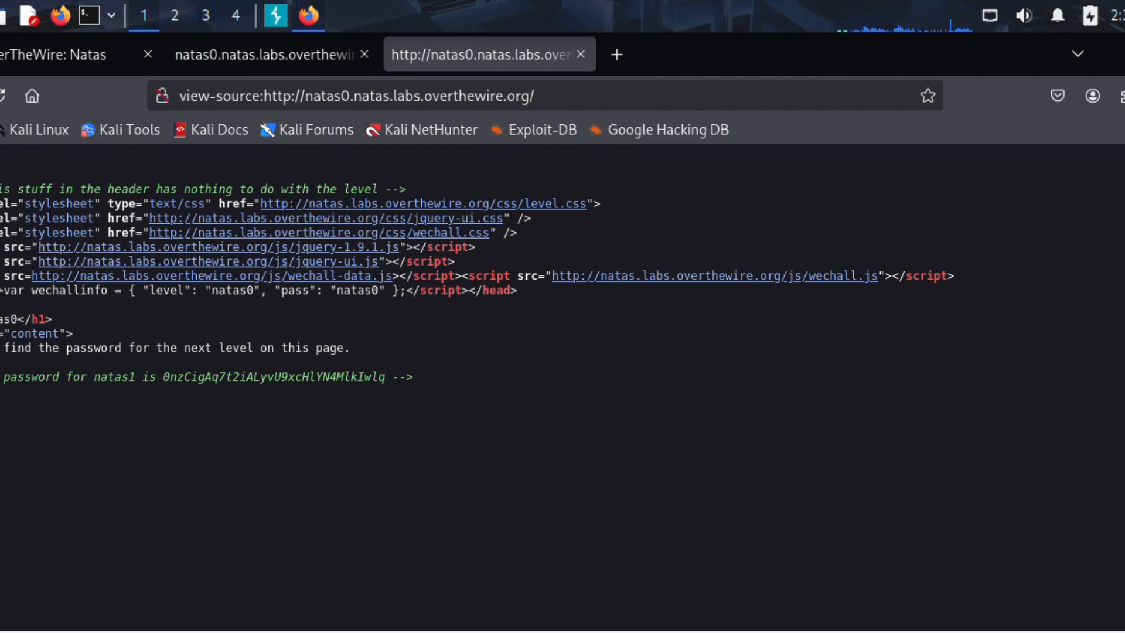
{"action": "left_click_drag", "start_coordinate": [1, 183], "coordinate": [191, 442]}
{"action": "left_click", "coordinate": [189, 440]}
{"action": "left_click_drag", "start_coordinate": [165, 379], "coordinate": [388, 376]}
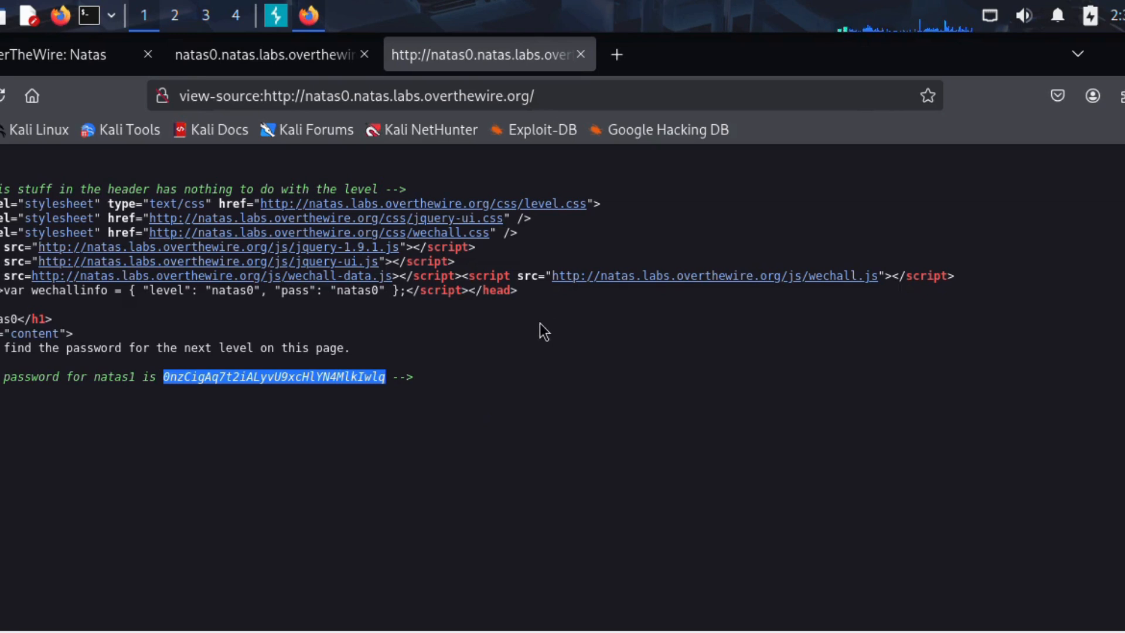
Step: Change the natas0 page's address to natas1.natas.labs.overthewire.org and load it
{"action": "left_click", "coordinate": [226, 66]}
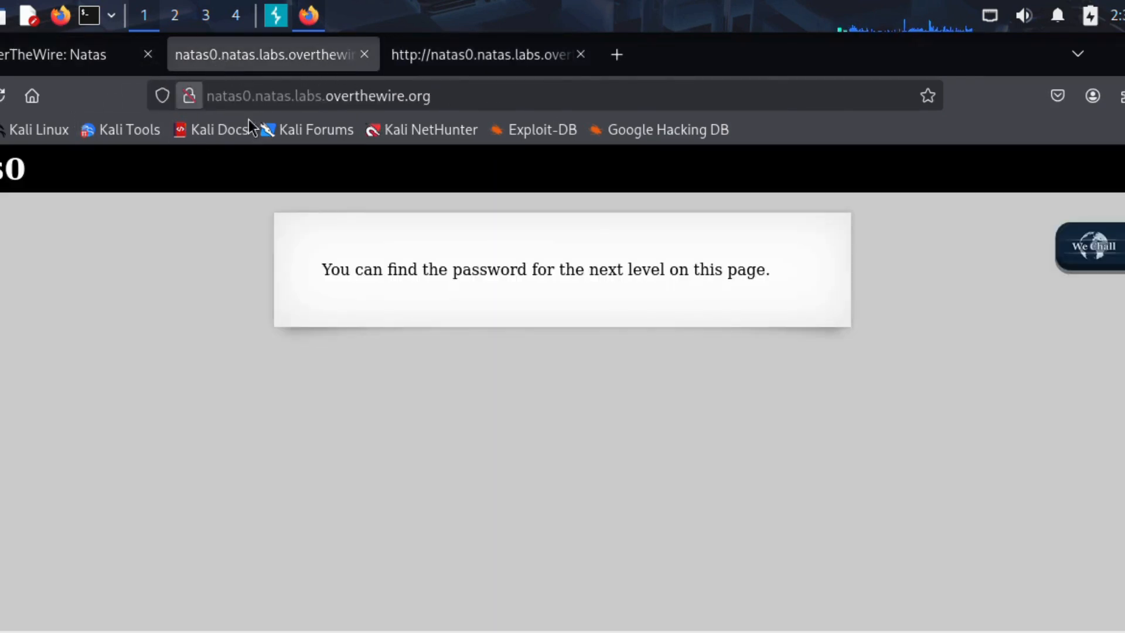
{"action": "left_click", "coordinate": [249, 95]}
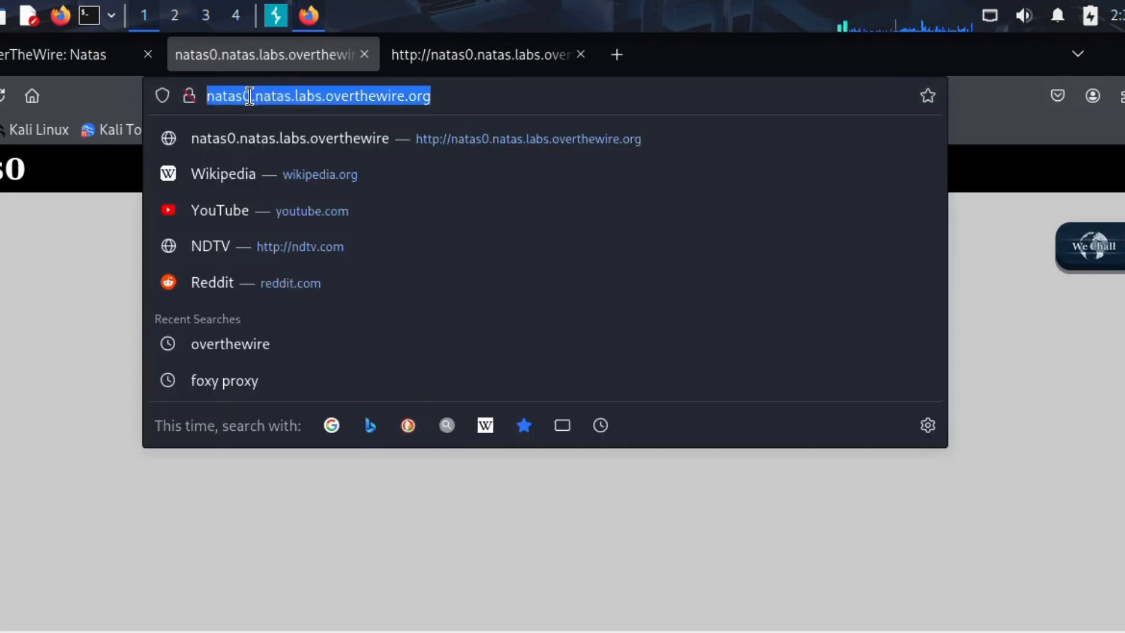
{"action": "left_click", "coordinate": [249, 95]}
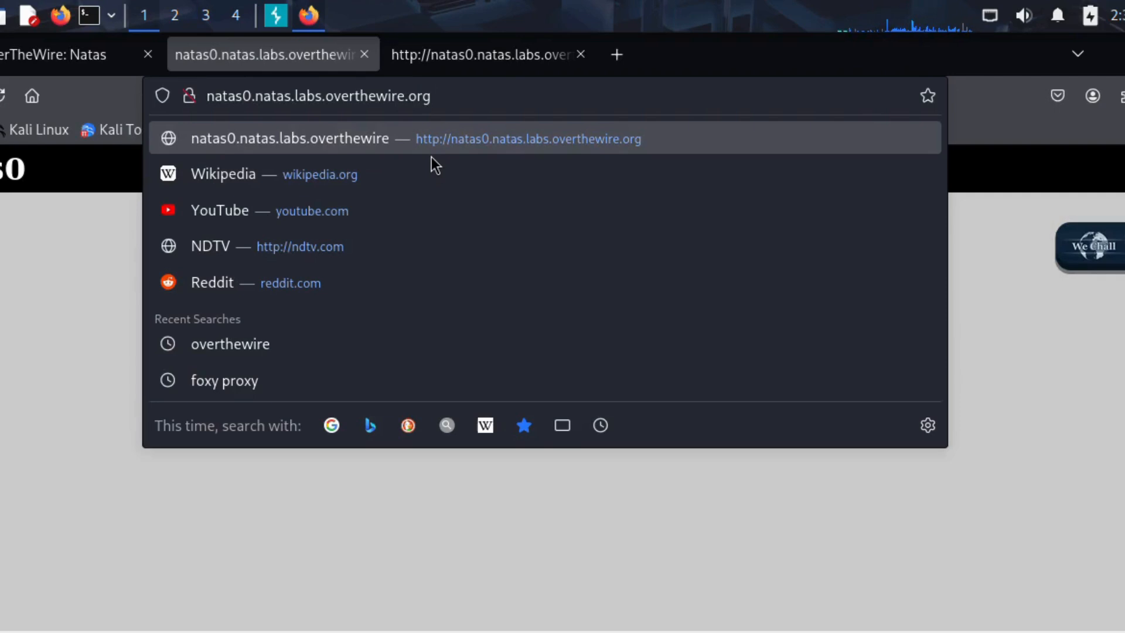
{"action": "key", "text": "BackSpace"}
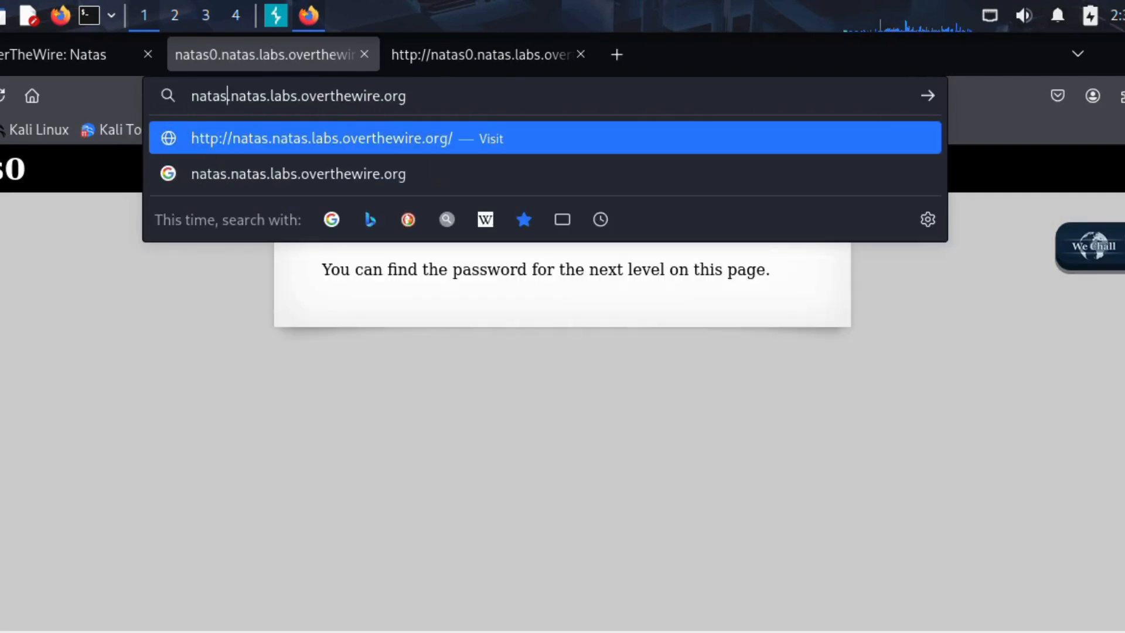
{"action": "type", "text": "1"}
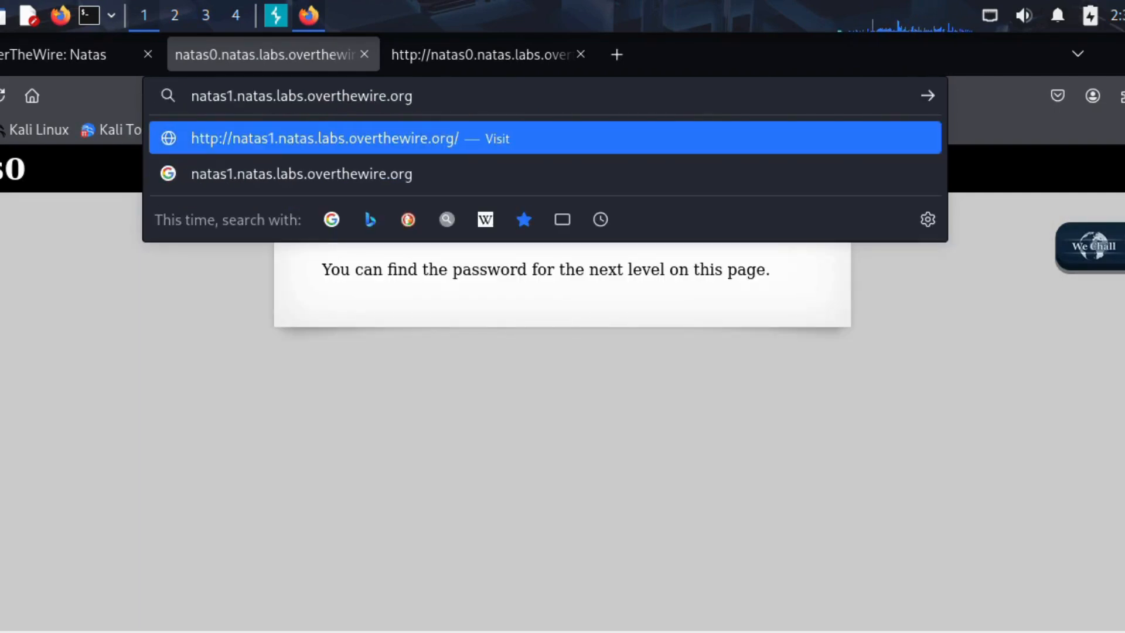
{"action": "key", "text": "Return"}
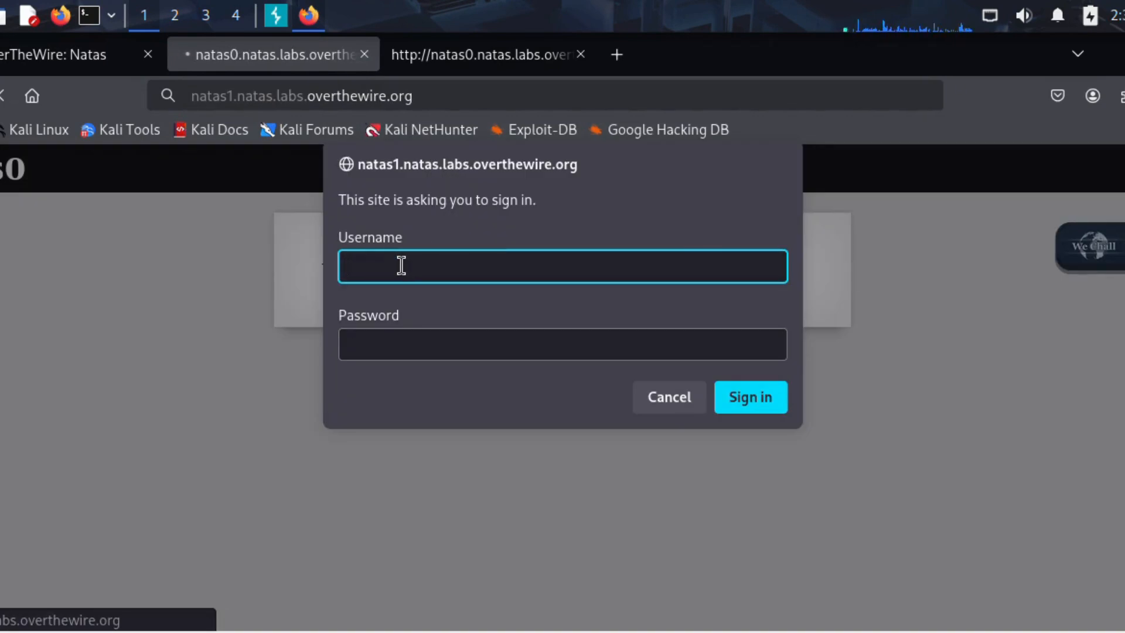
Step: Sign in with username natas1 and the copied level password, and decline saving the login
{"action": "type", "text": "natas1"}
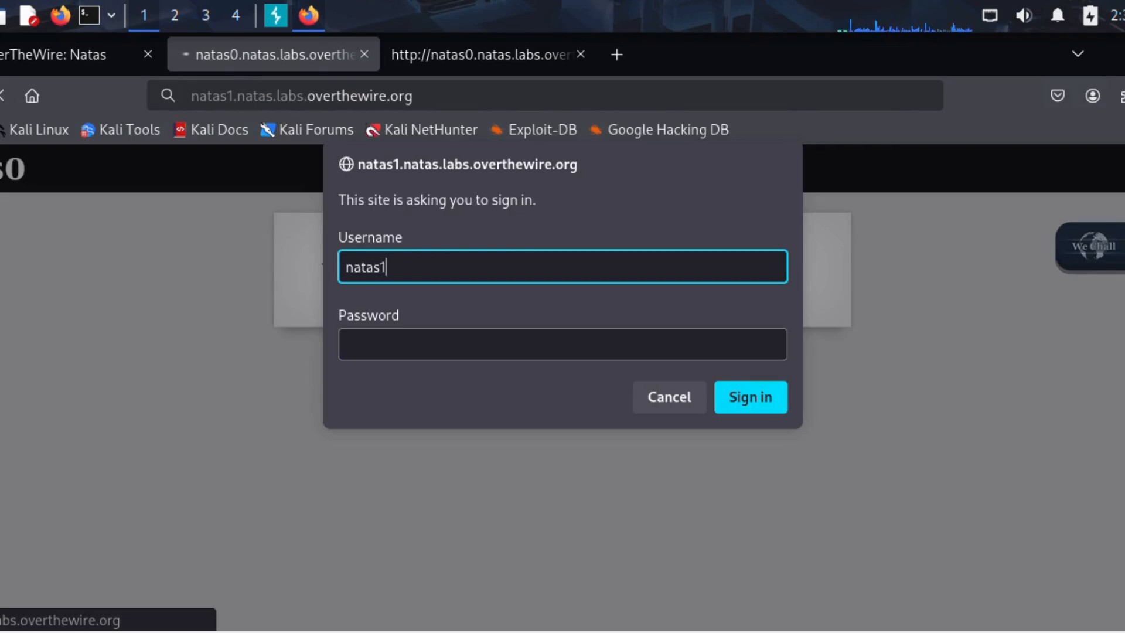
{"action": "left_click", "coordinate": [447, 340]}
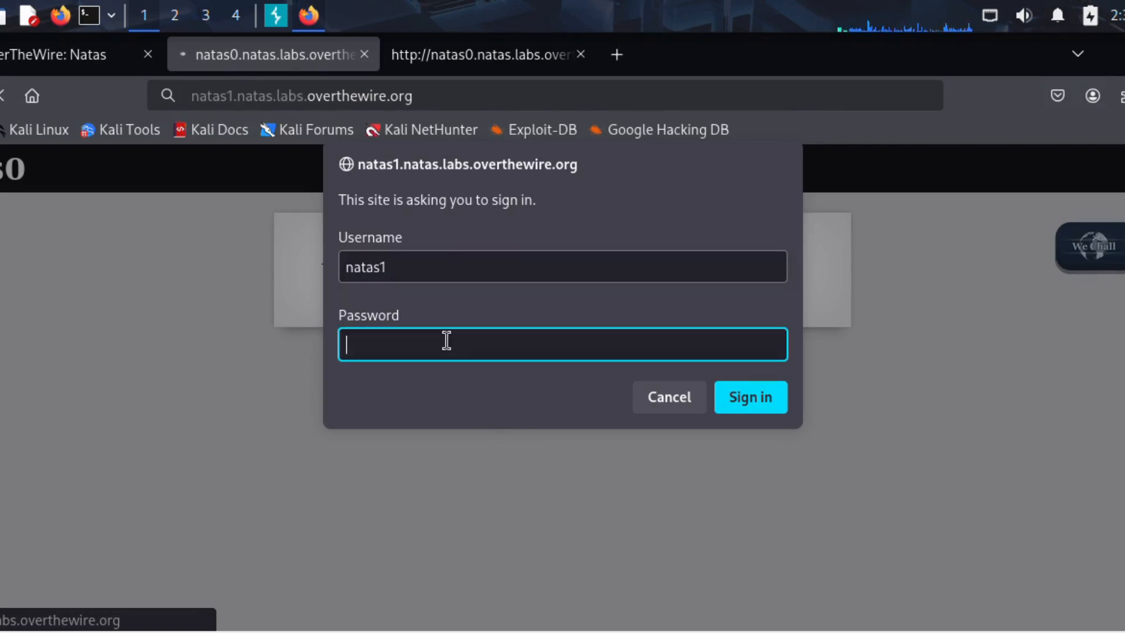
{"action": "key", "text": "ctrl+v"}
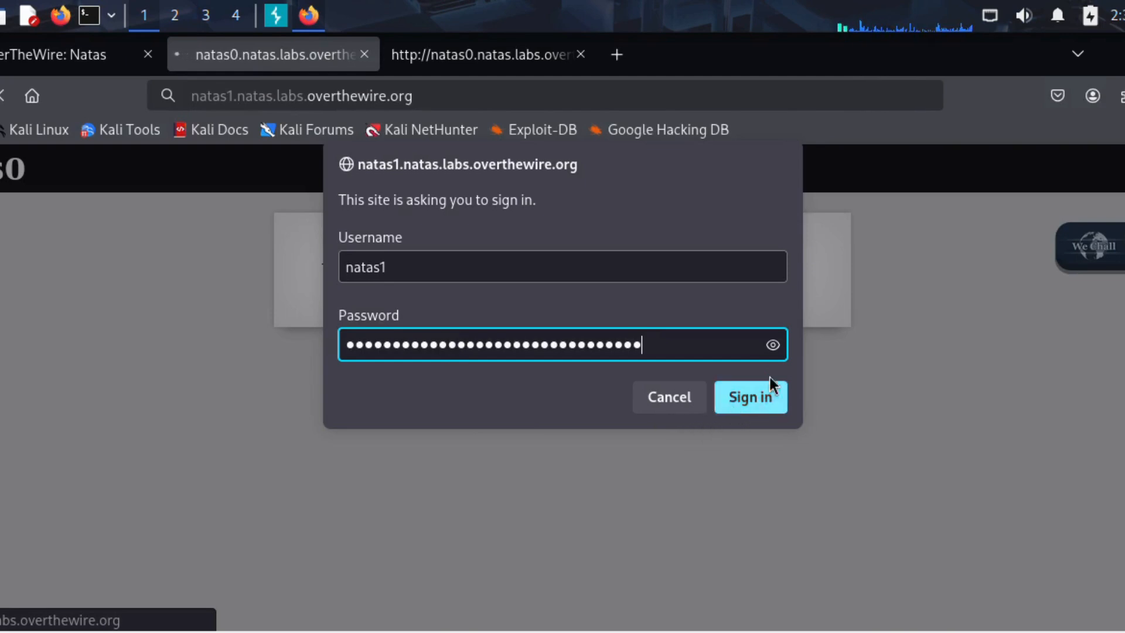
{"action": "left_click", "coordinate": [773, 346]}
{"action": "left_click", "coordinate": [762, 397]}
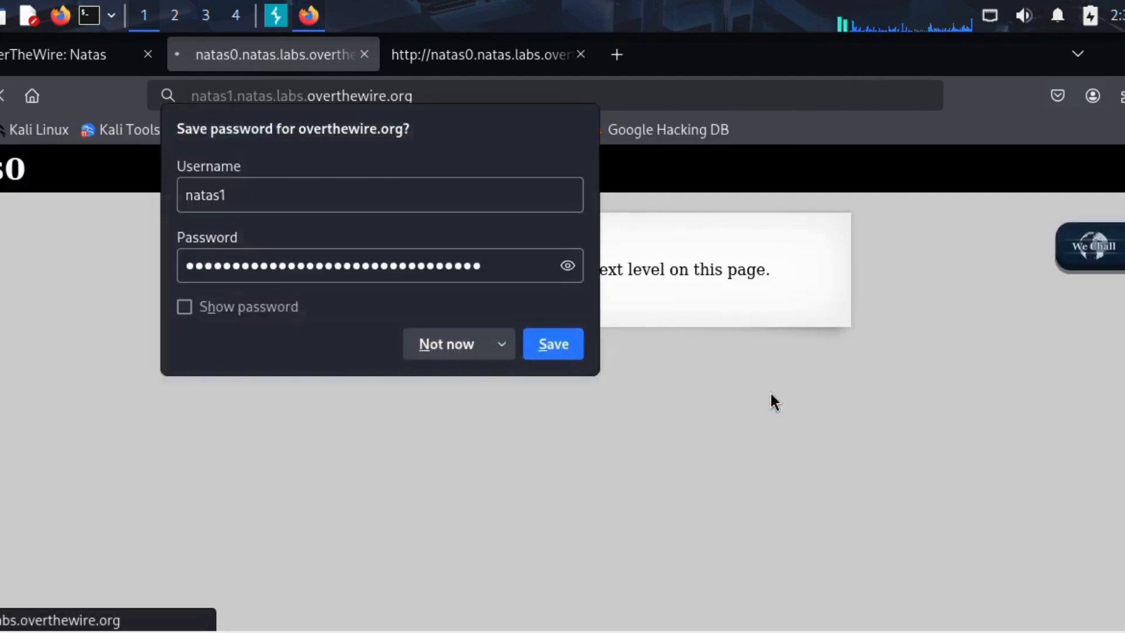
{"action": "left_click", "coordinate": [487, 351]}
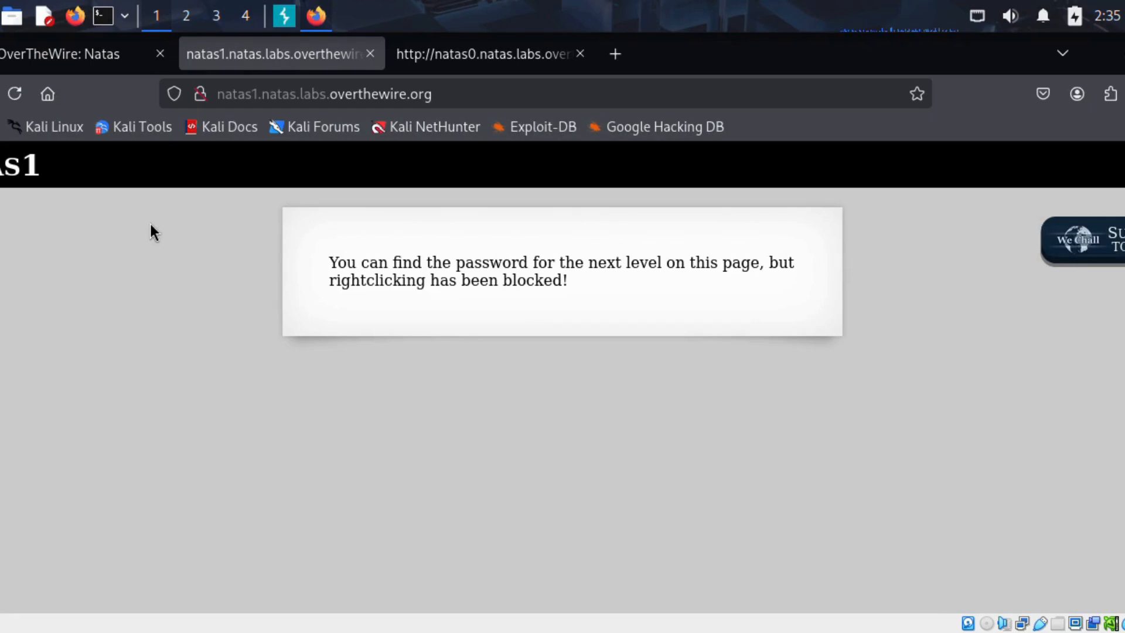
Step: Try to open the context menu at two places on the natas1 page and dismiss the alerts
{"action": "right_click", "coordinate": [151, 229]}
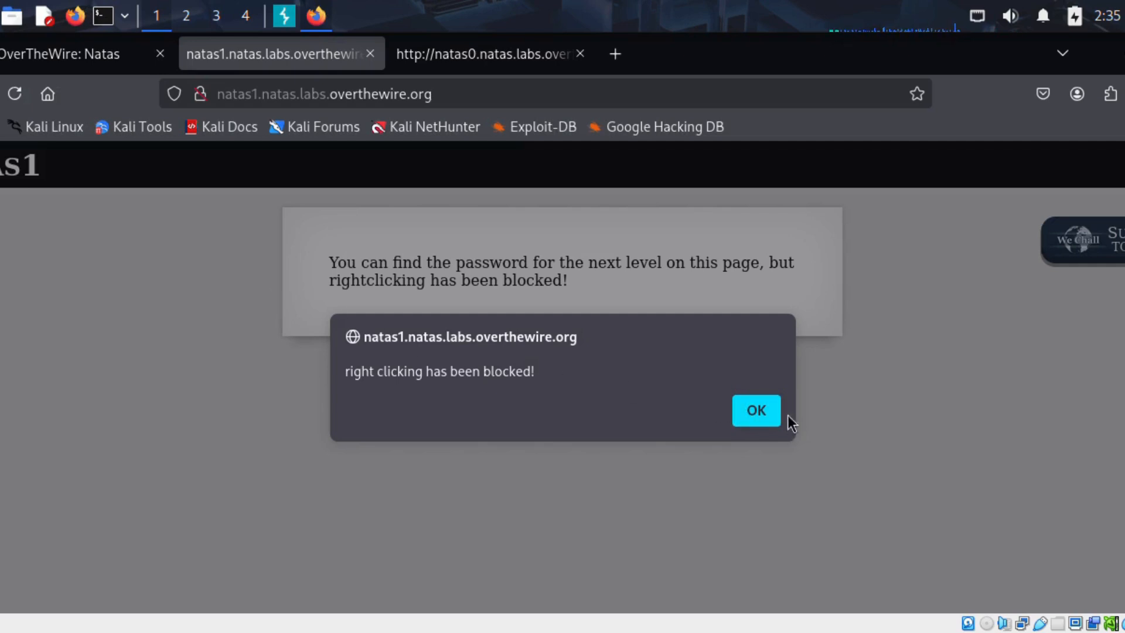
{"action": "left_click", "coordinate": [764, 416]}
{"action": "right_click", "coordinate": [391, 312]}
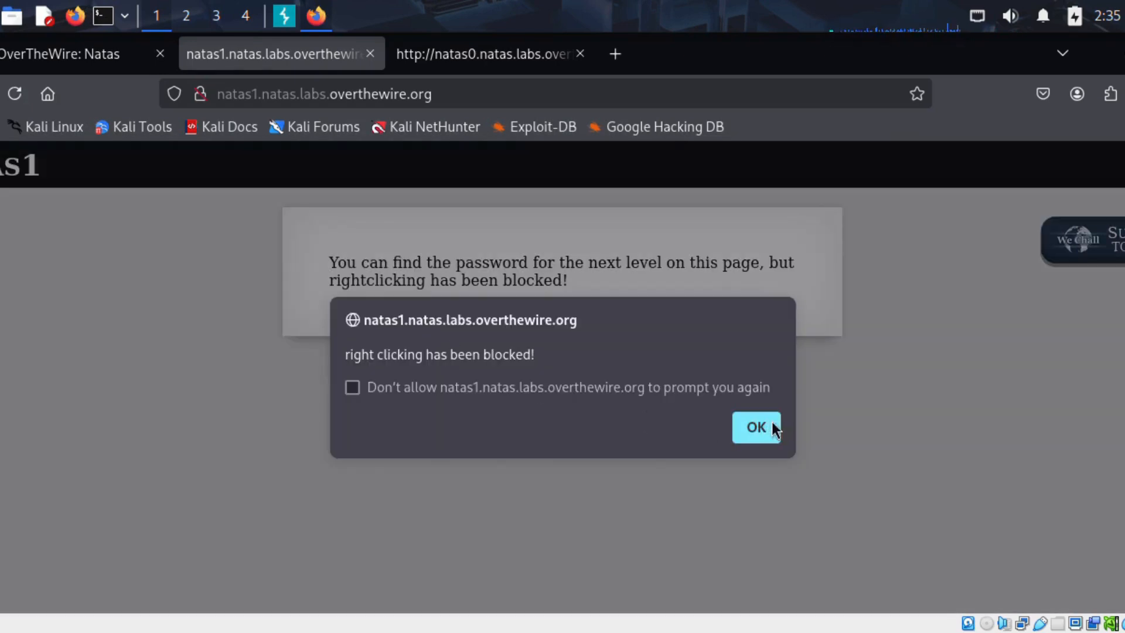
{"action": "left_click", "coordinate": [756, 434]}
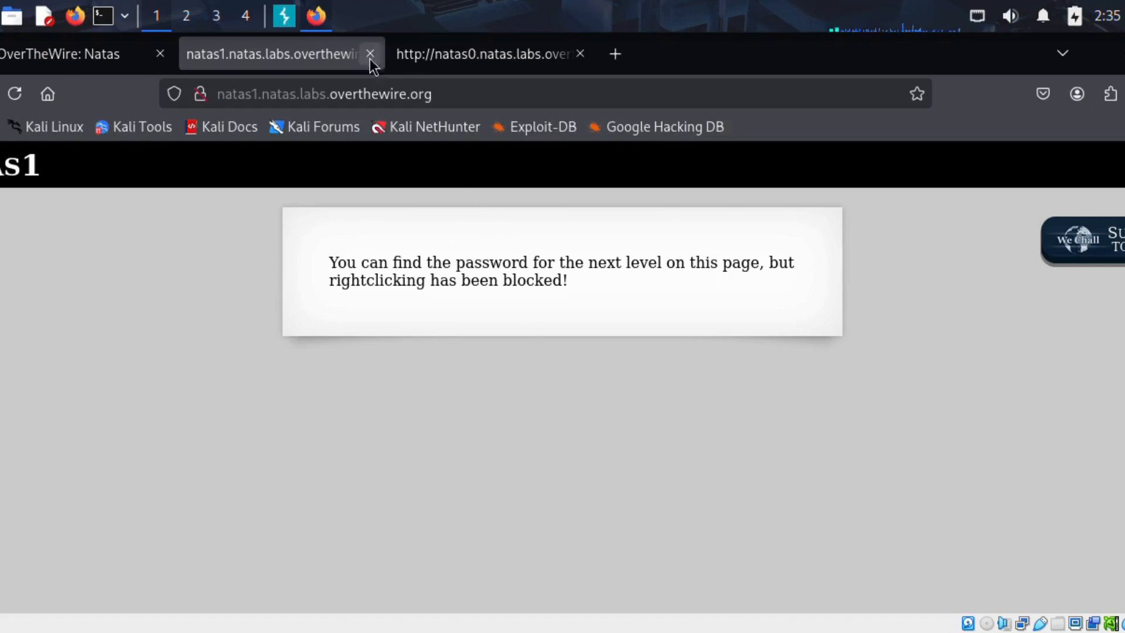
Step: Look at the FoxyProxy profiles, switch to Burp Suite and turn on proxy interception
{"action": "left_click", "coordinate": [1115, 94]}
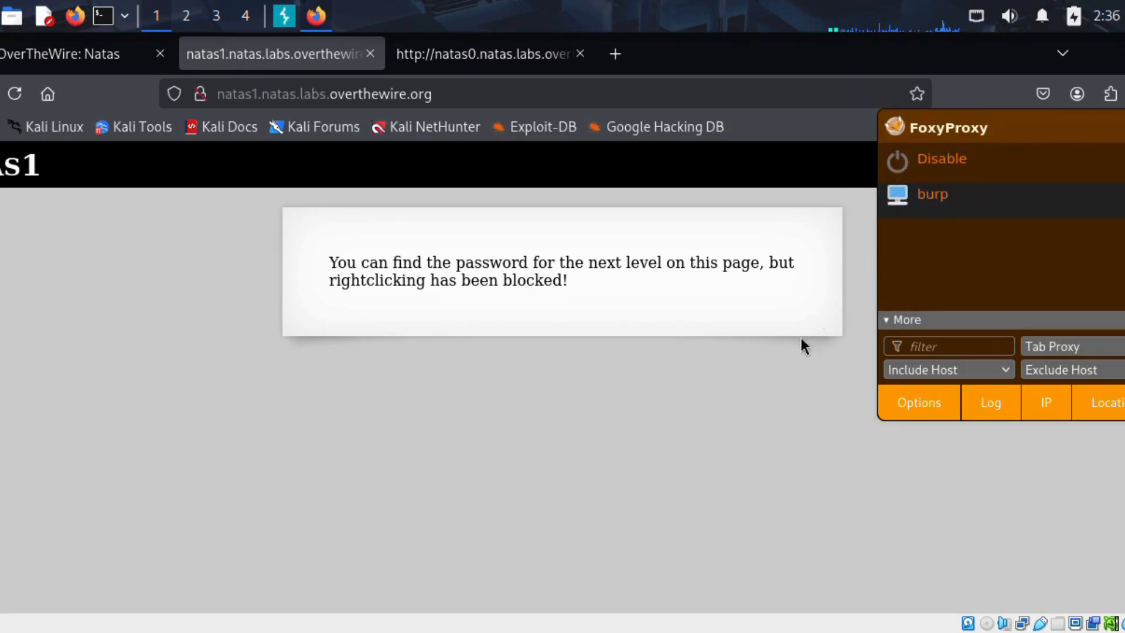
{"action": "left_click", "coordinate": [859, 313]}
{"action": "left_click", "coordinate": [284, 15]}
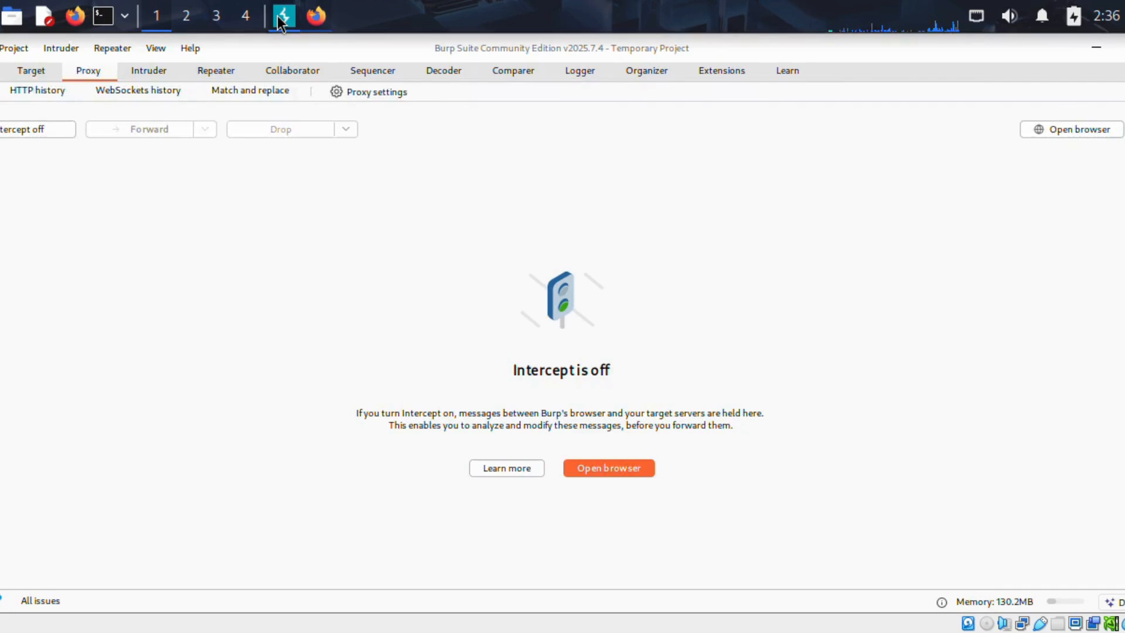
{"action": "key", "text": "ctrl+t"}
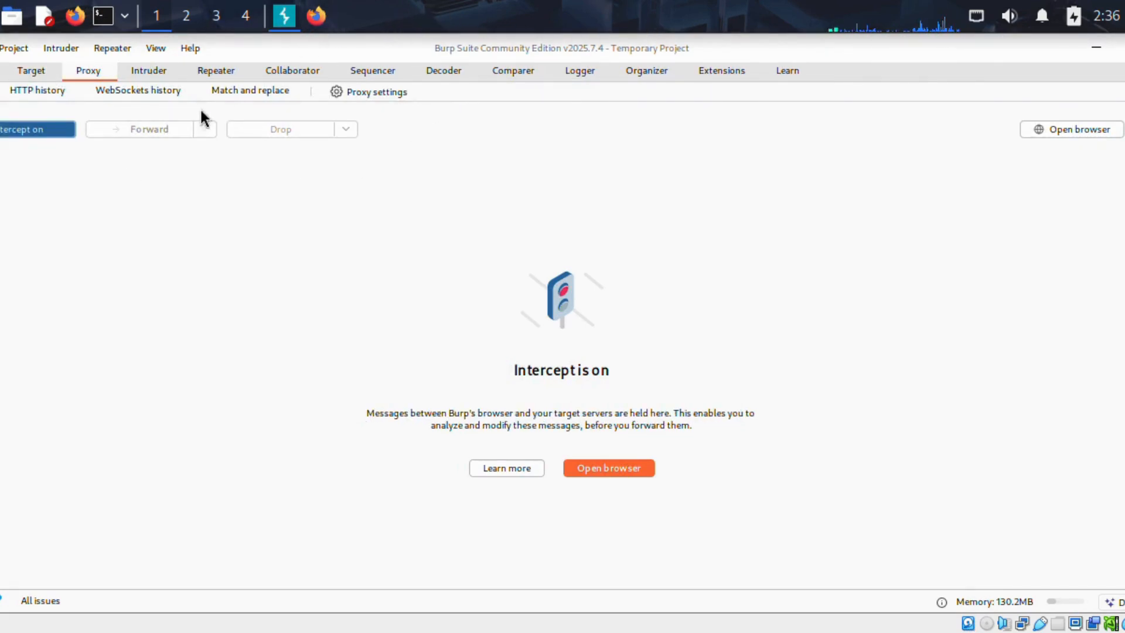
Step: Reload the natas1 page in Firefox, send the intercepted GET request to Repeater and forward it
{"action": "left_click", "coordinate": [316, 16]}
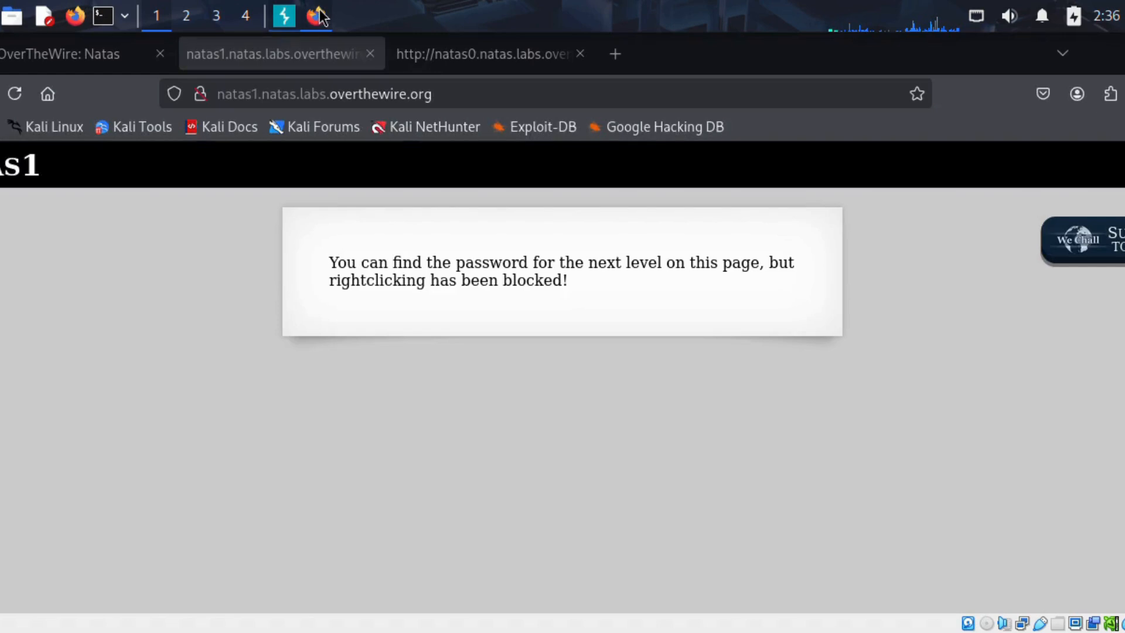
{"action": "left_click", "coordinate": [12, 93]}
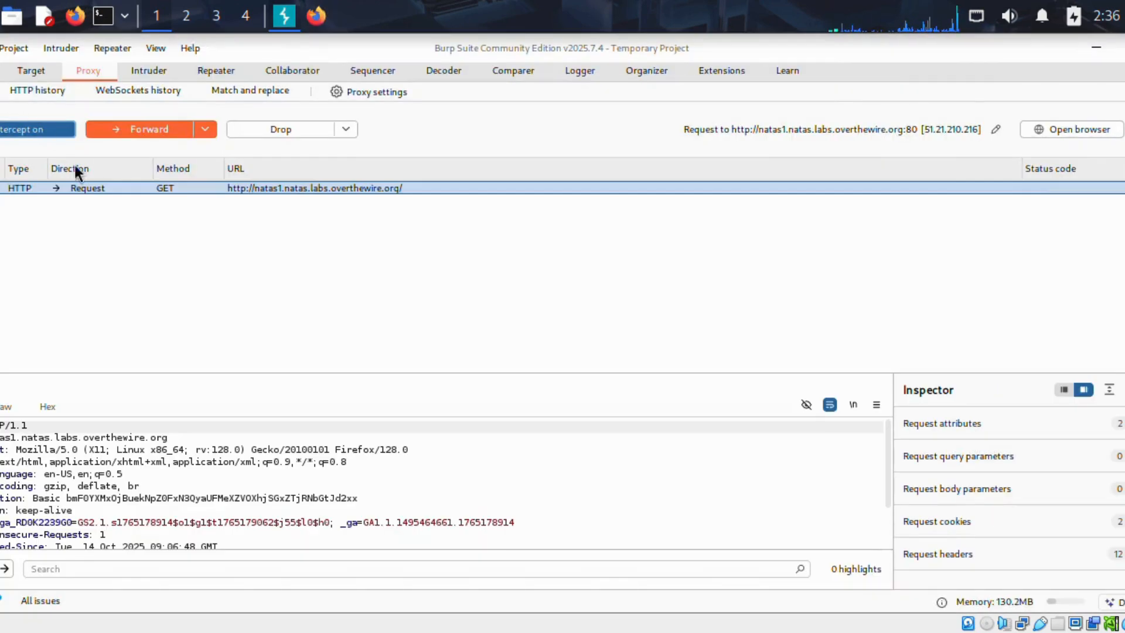
{"action": "right_click", "coordinate": [65, 189]}
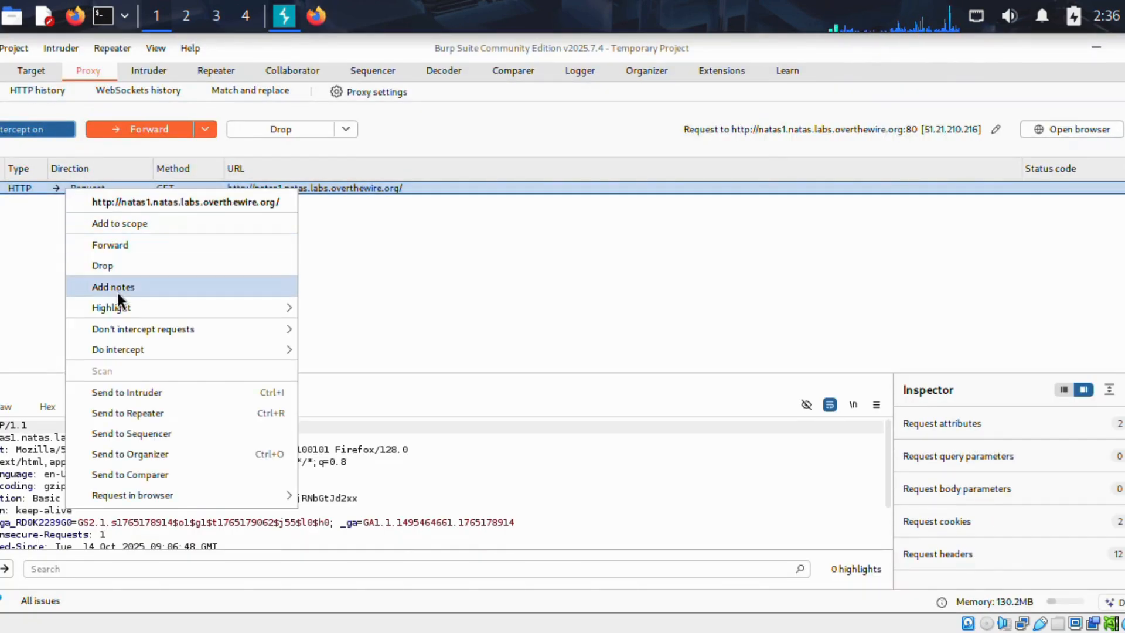
{"action": "left_click", "coordinate": [179, 413]}
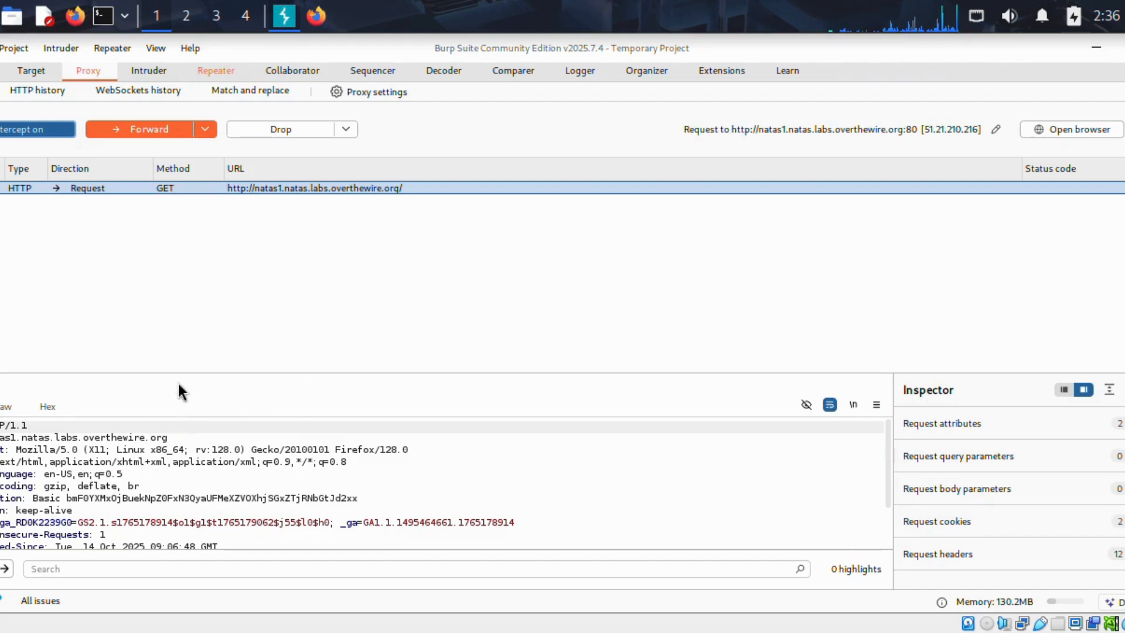
{"action": "left_click", "coordinate": [135, 127]}
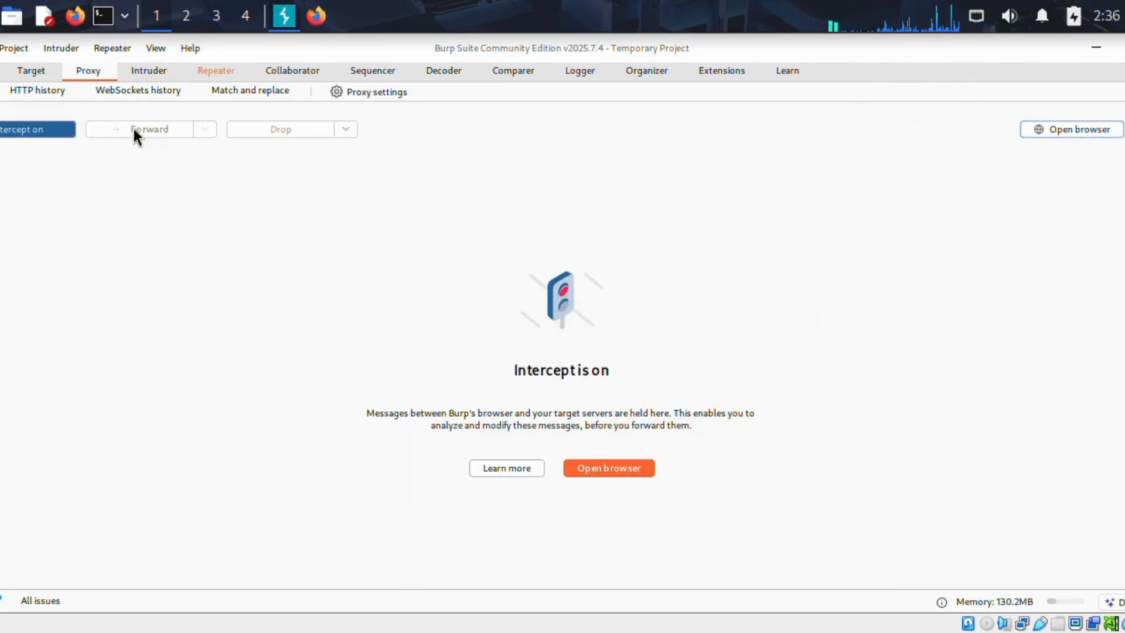
Step: Send the natas1 request in Repeater and copy the natas2 password from the HTML comment in the response
{"action": "left_click", "coordinate": [227, 69]}
{"action": "left_click", "coordinate": [47, 129]}
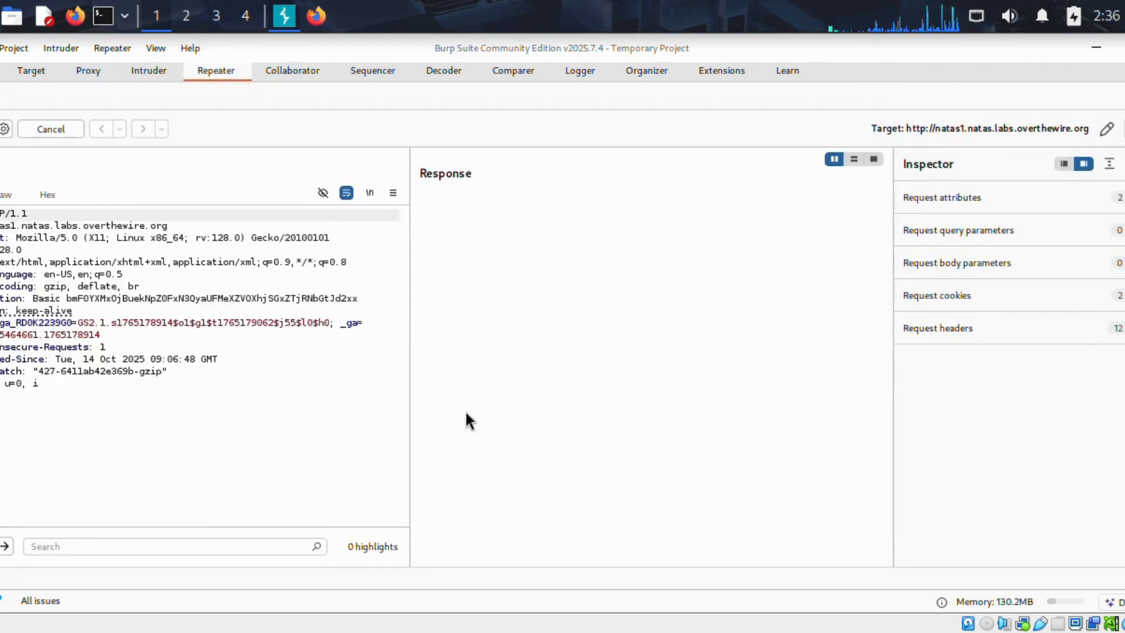
{"action": "scroll", "coordinate": [668, 352], "scroll_direction": "down", "scroll_amount": 5}
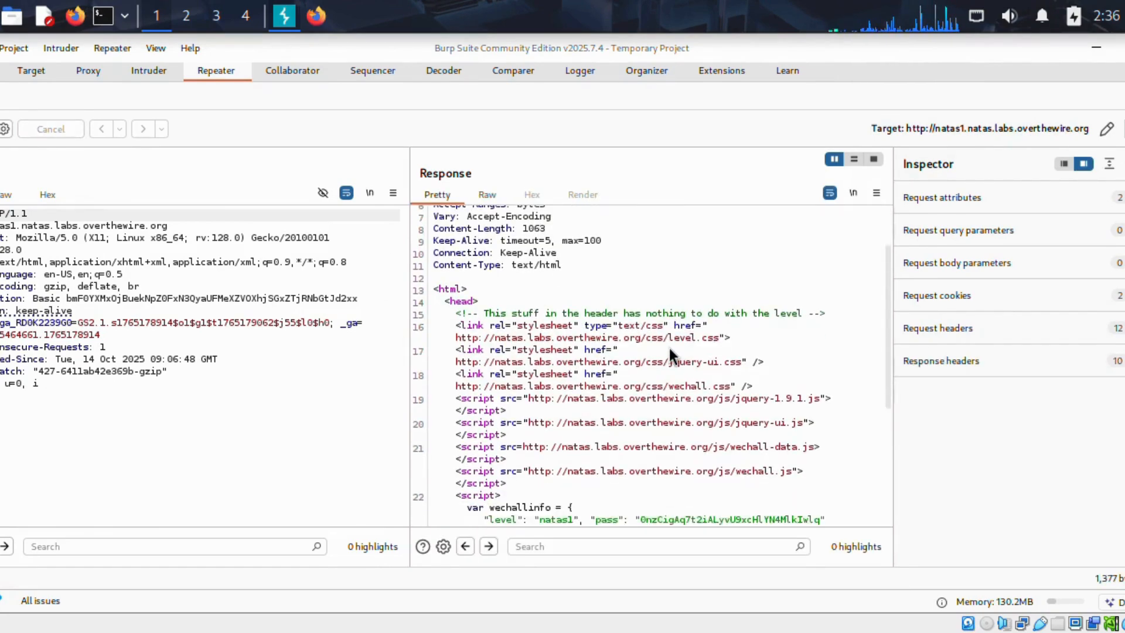
{"action": "scroll", "coordinate": [670, 348], "scroll_direction": "down", "scroll_amount": 4}
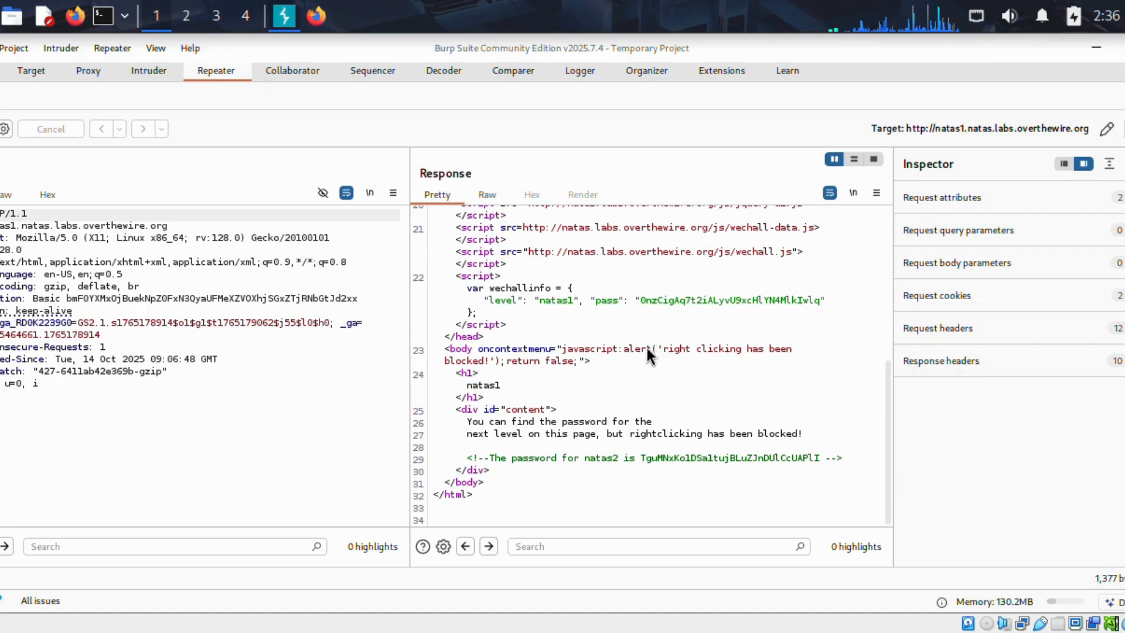
{"action": "left_click", "coordinate": [643, 458]}
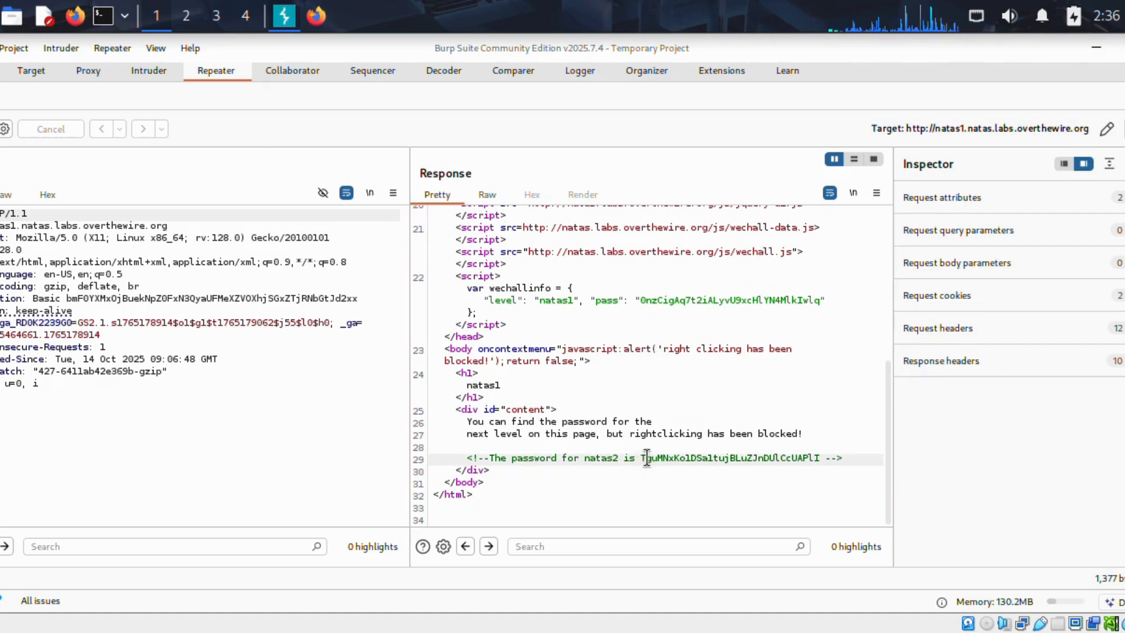
{"action": "left_click_drag", "start_coordinate": [646, 457], "coordinate": [652, 458]}
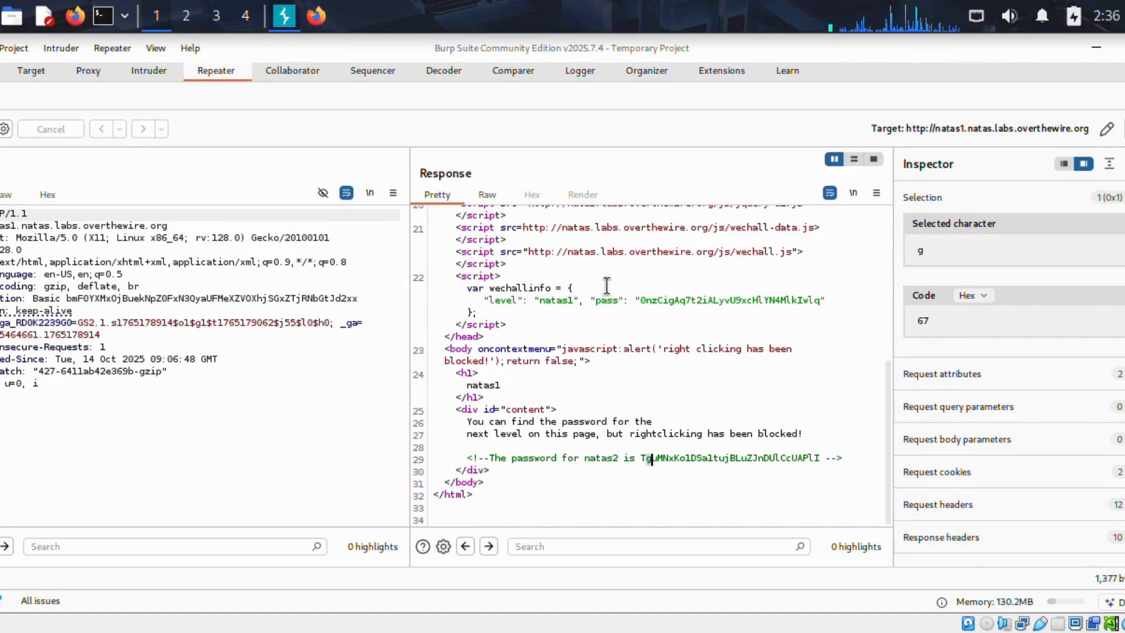
{"action": "left_click_drag", "start_coordinate": [820, 458], "coordinate": [638, 457]}
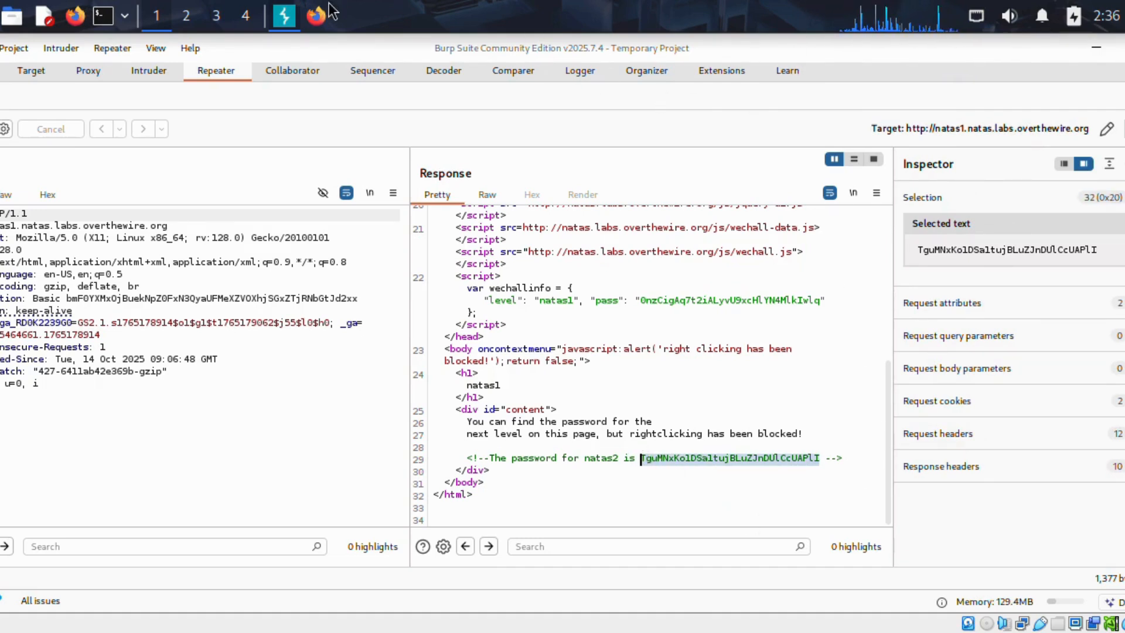
Step: Switch to Firefox, change the natas1 page's address to natas2.natas.labs.overthewire.org and load it
{"action": "left_click", "coordinate": [317, 16]}
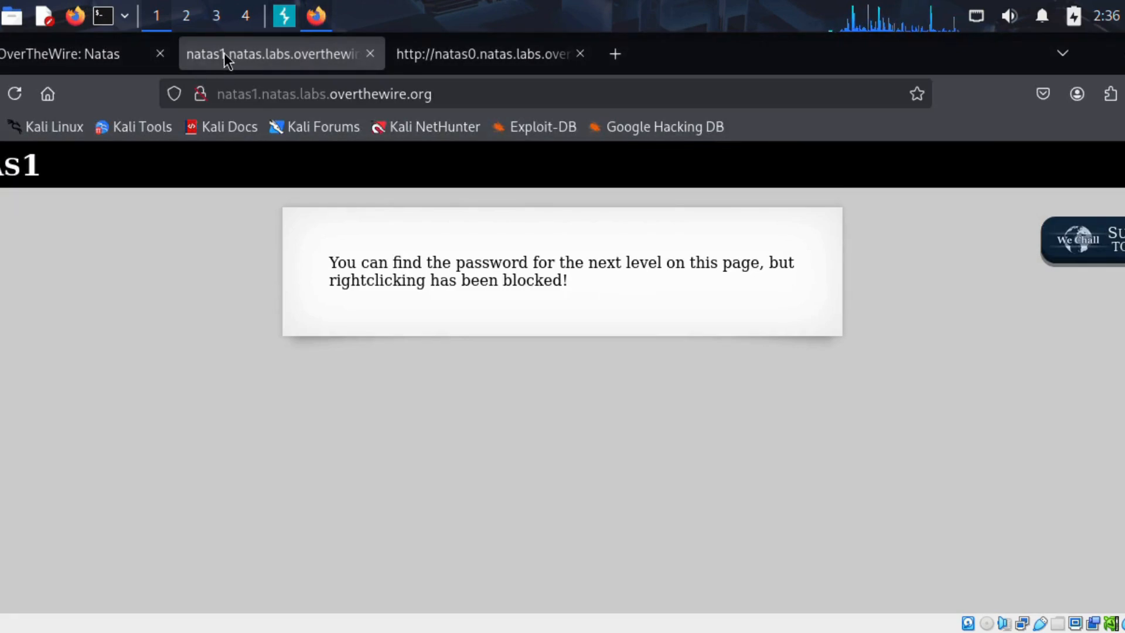
{"action": "left_click", "coordinate": [255, 93]}
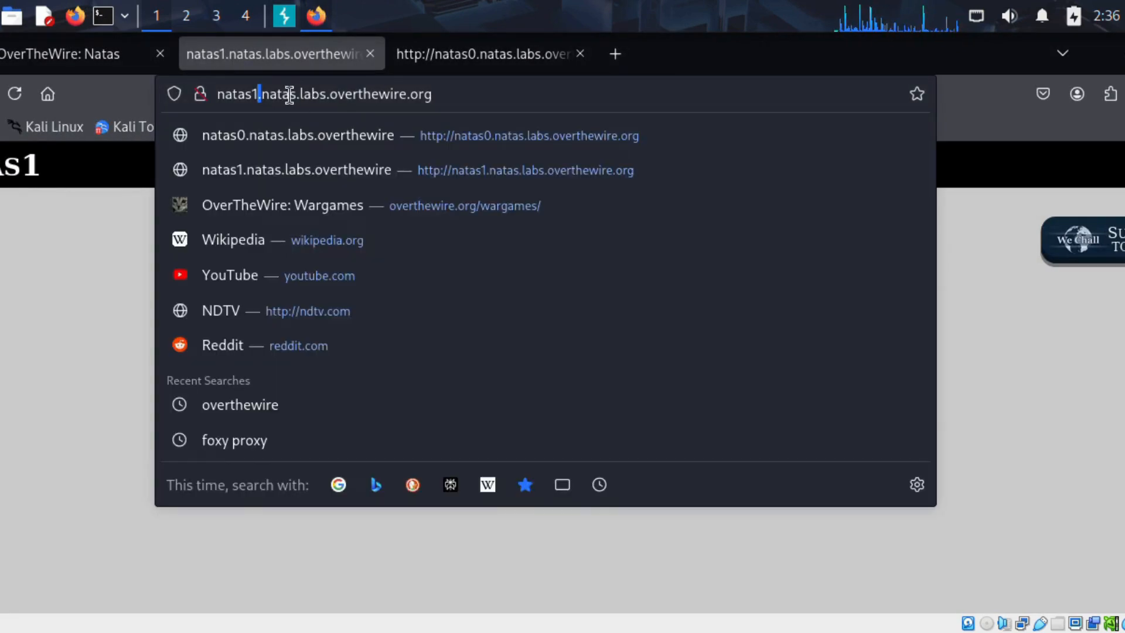
{"action": "left_click", "coordinate": [257, 94]}
{"action": "key", "text": "BackSpace"}
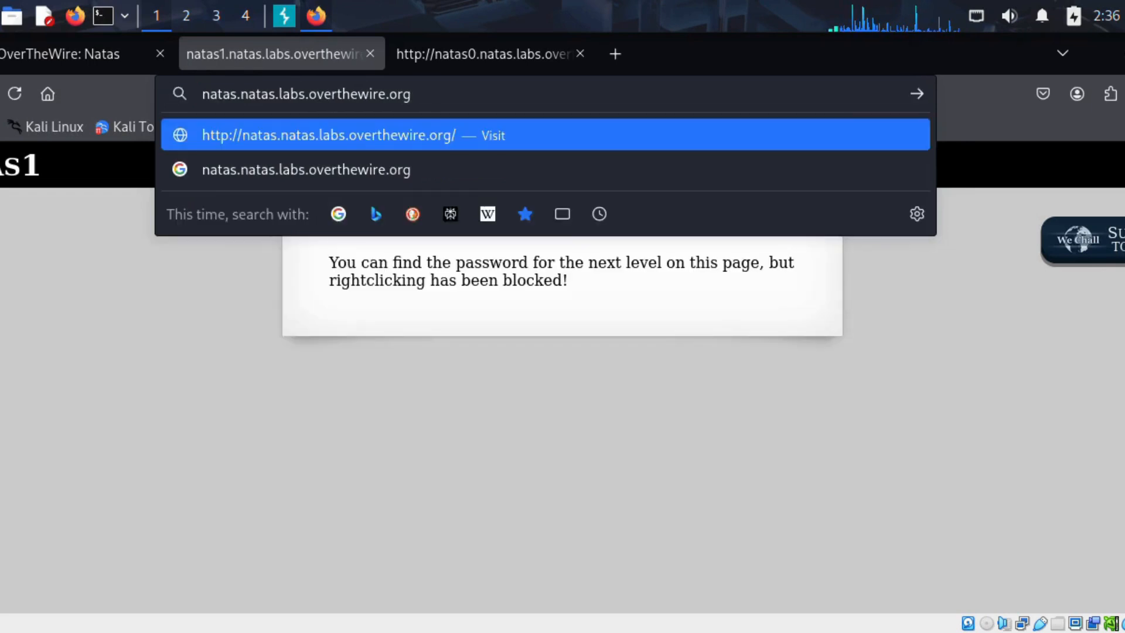
{"action": "type", "text": "2"}
{"action": "key", "text": "Return"}
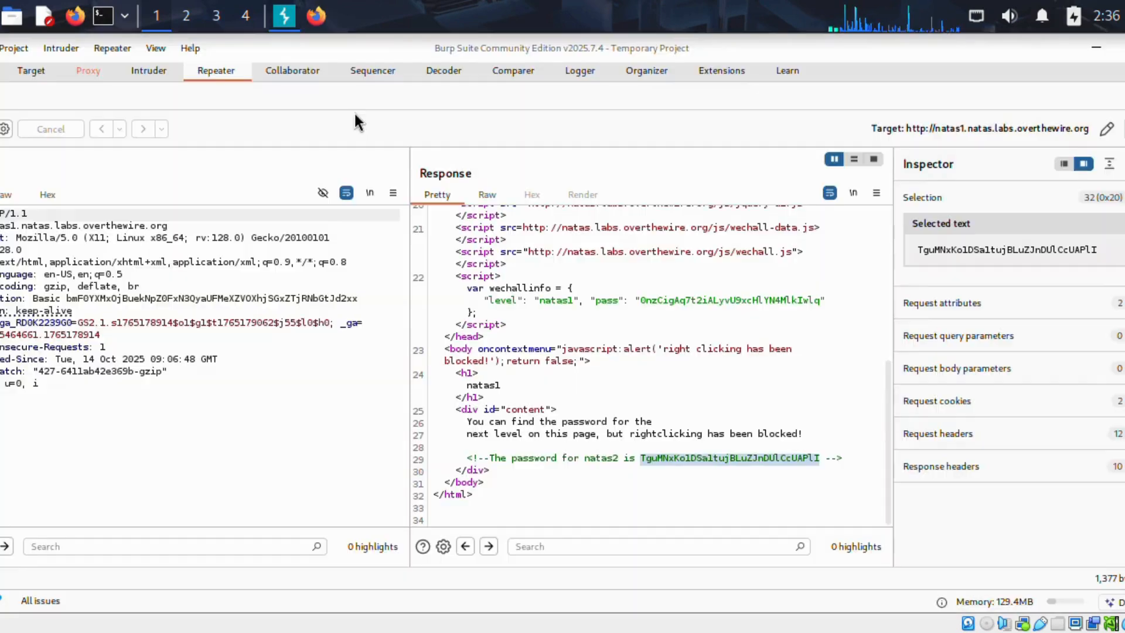
Step: Turn off proxy interception in Burp Suite and return to Firefox
{"action": "left_click", "coordinate": [79, 72]}
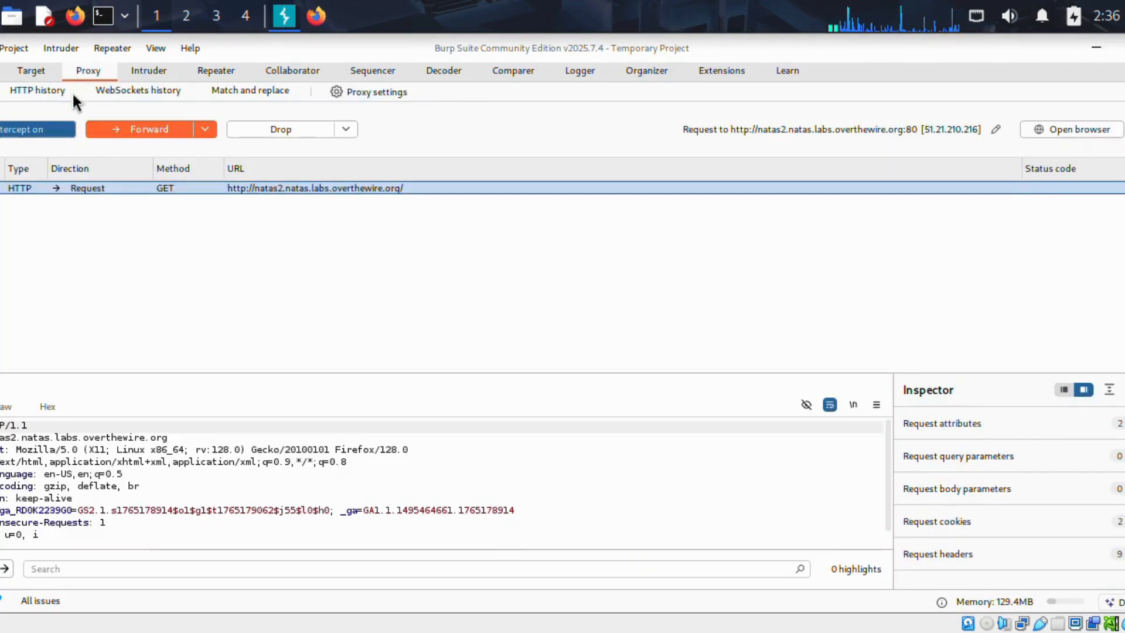
{"action": "left_click", "coordinate": [15, 133]}
{"action": "left_click", "coordinate": [317, 16]}
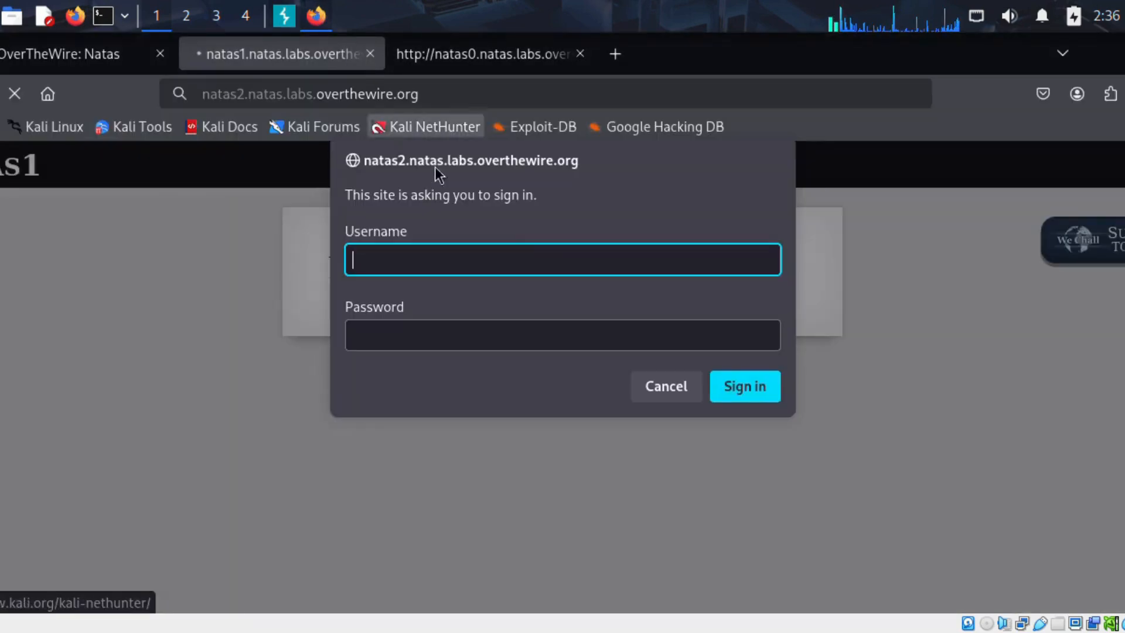
Step: Sign in with username natas2 and the copied level password, and decline saving the login
{"action": "type", "text": "n"}
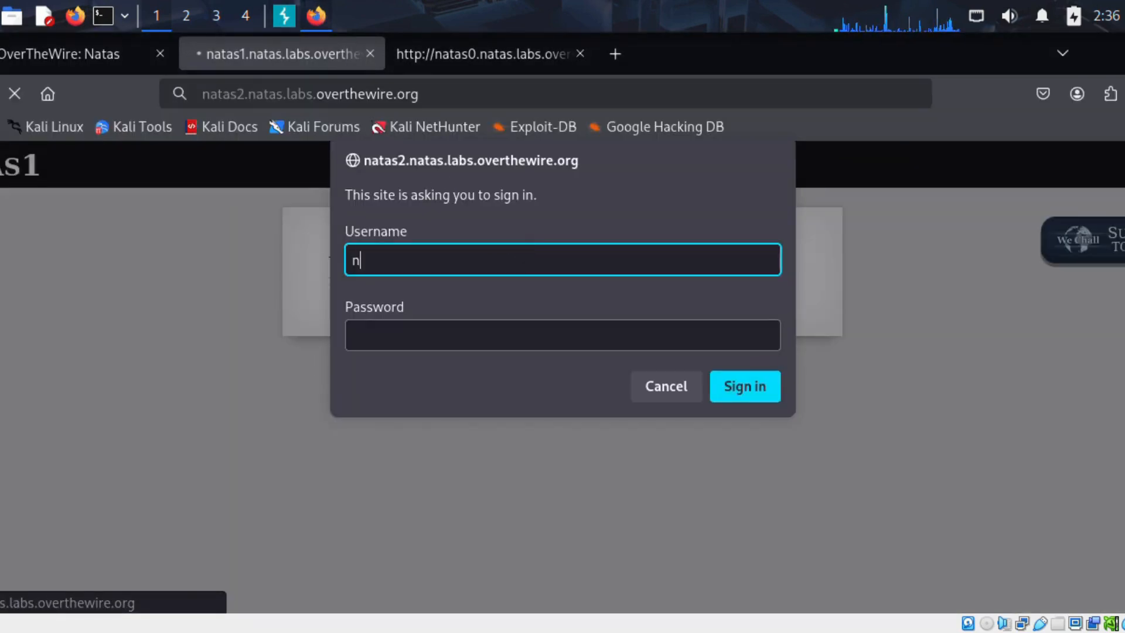
{"action": "type", "text": "ata"}
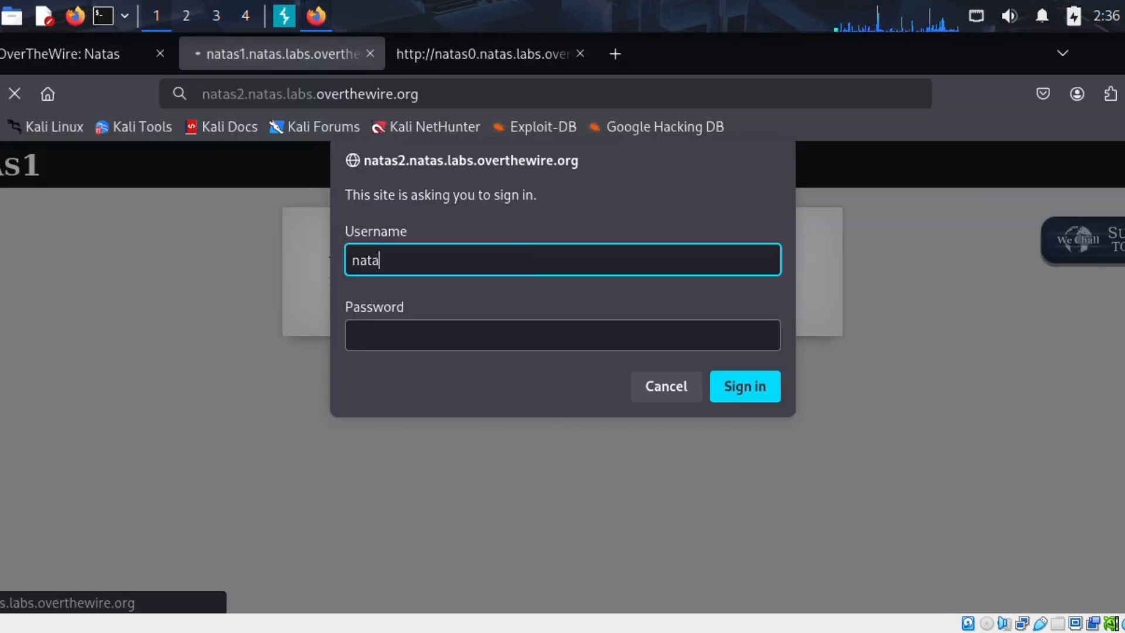
{"action": "type", "text": "s2"}
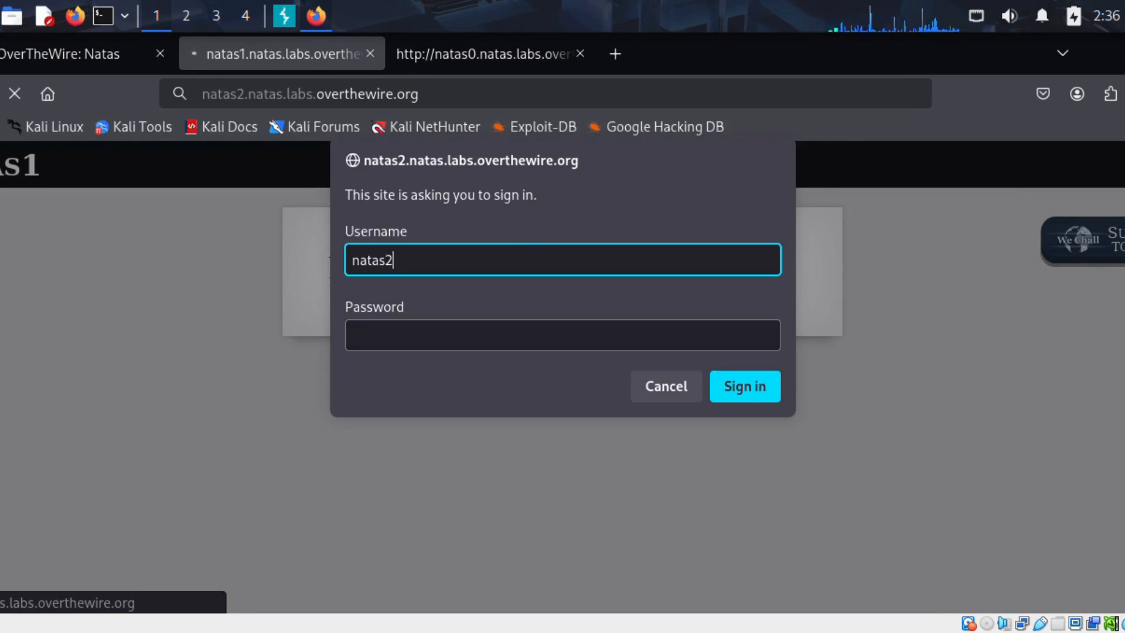
{"action": "key", "text": "Tab"}
{"action": "key", "text": "ctrl+v"}
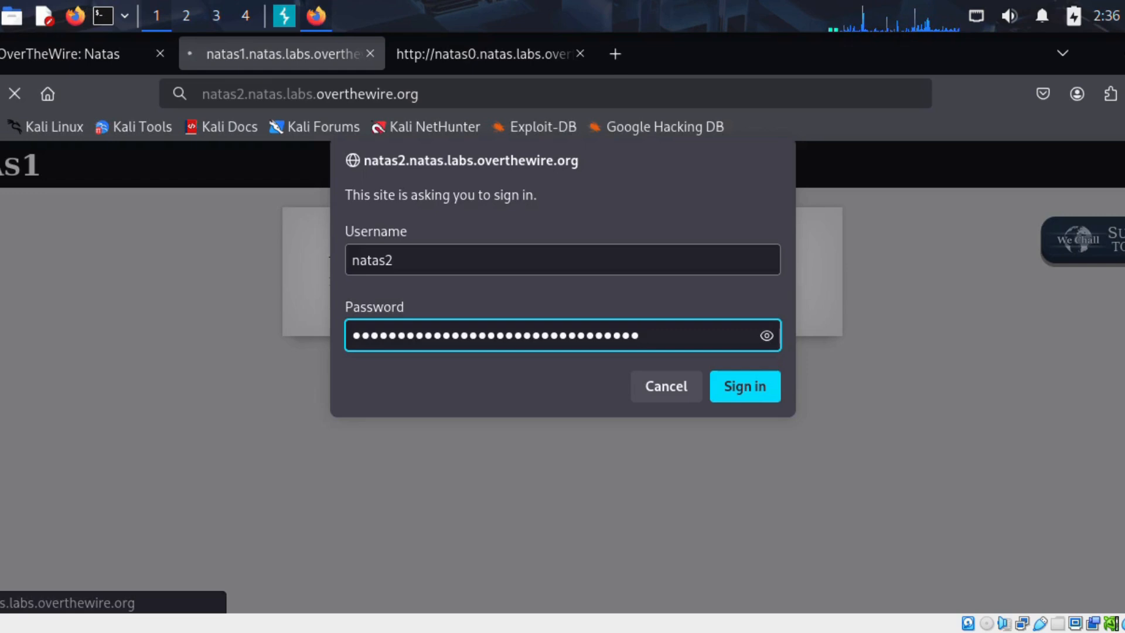
{"action": "left_click", "coordinate": [731, 399]}
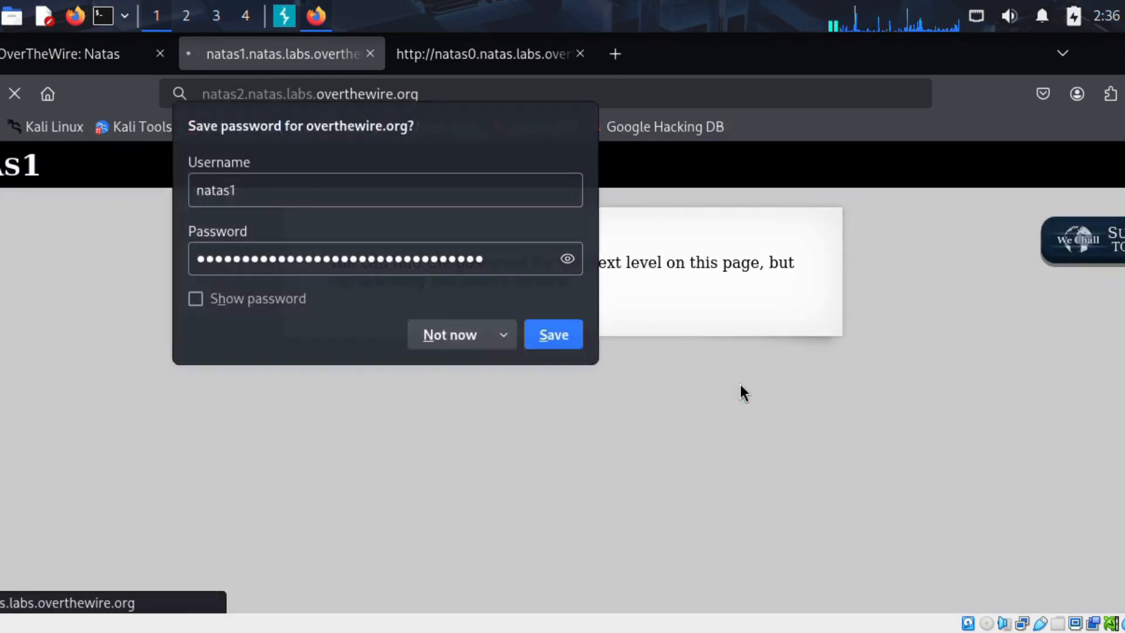
{"action": "left_click", "coordinate": [480, 277]}
{"action": "left_click", "coordinate": [501, 344]}
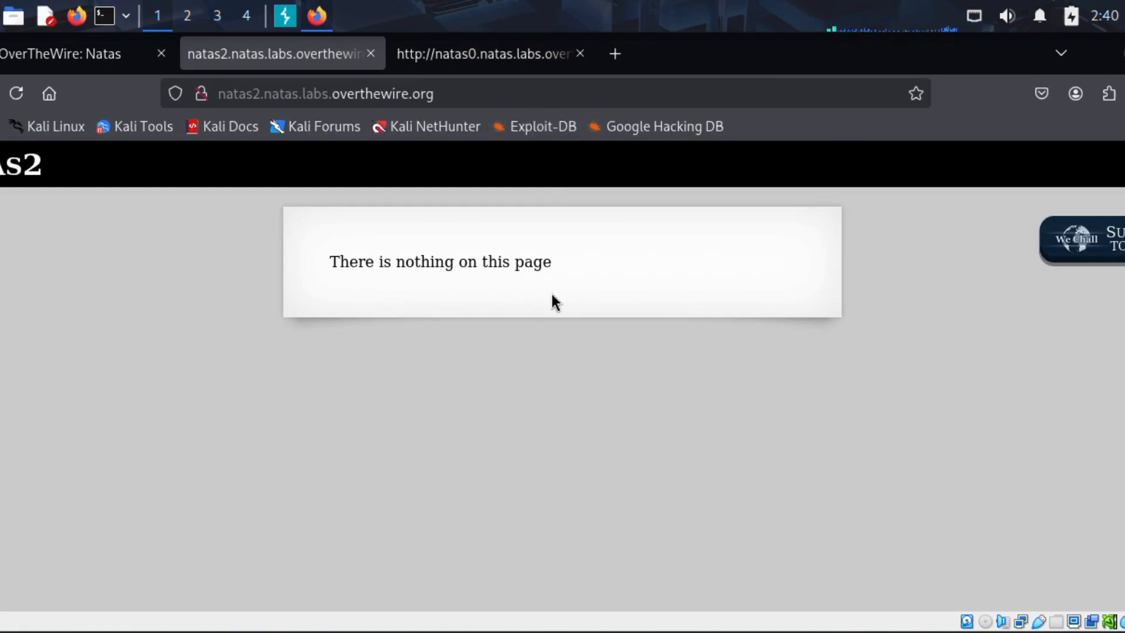
Step: View the source of the natas2 page and open the image file files/pixel.png linked in it
{"action": "right_click", "coordinate": [608, 351]}
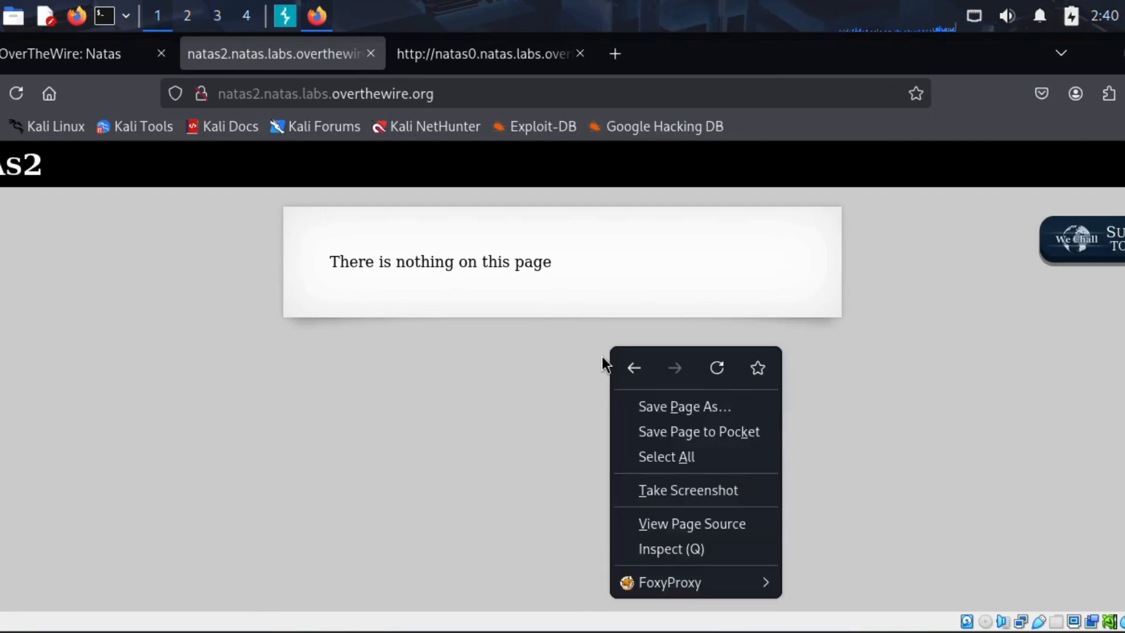
{"action": "left_click", "coordinate": [711, 531]}
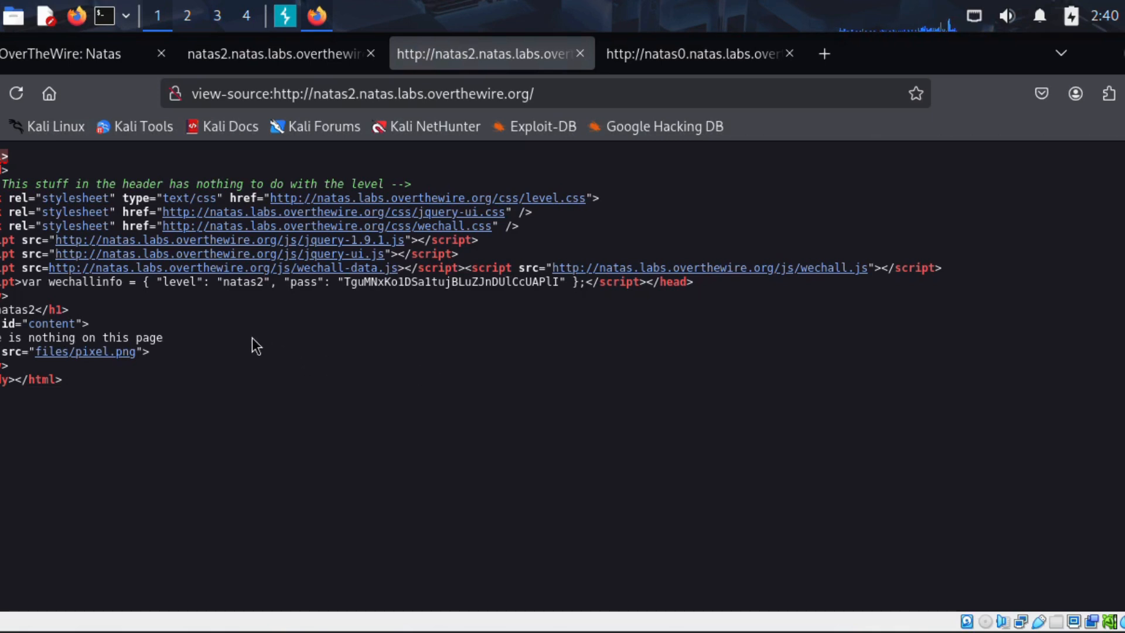
{"action": "left_click", "coordinate": [38, 353]}
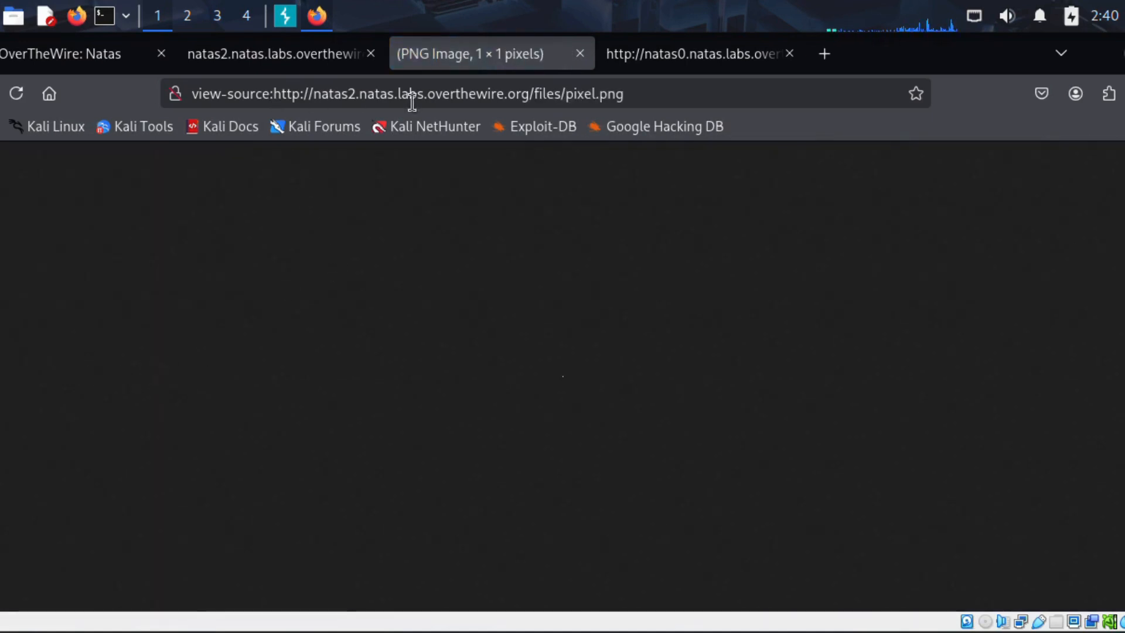
Step: Remove pixel.png from the image's address and load the source of the /files/ directory
{"action": "left_click_drag", "start_coordinate": [625, 95], "coordinate": [564, 94]}
{"action": "key", "text": "BackSpace"}
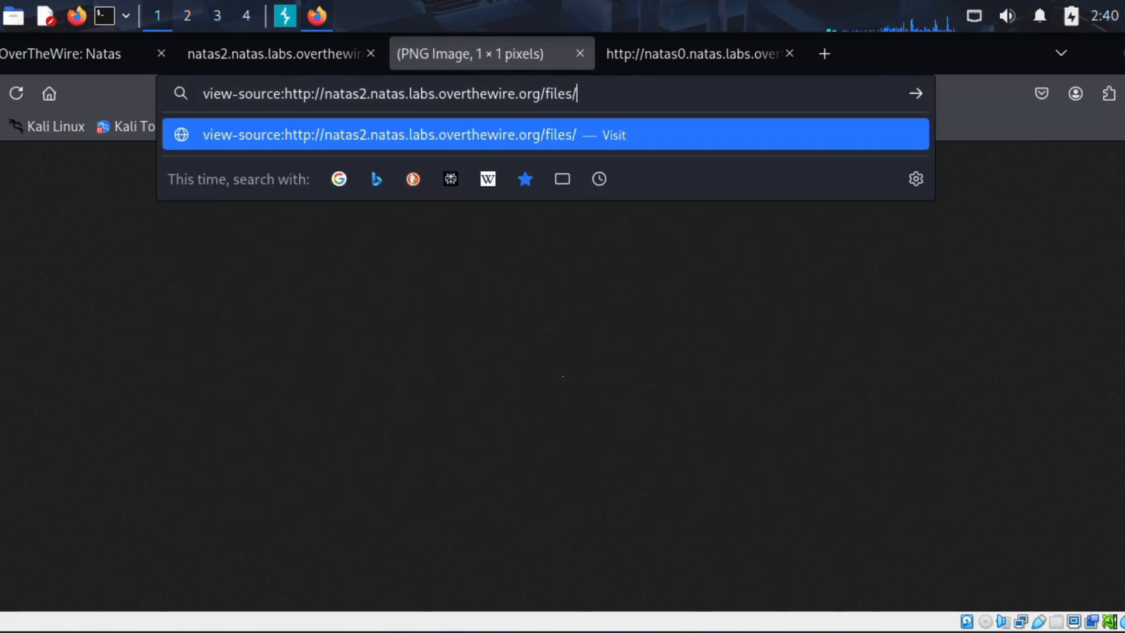
{"action": "key", "text": "Return"}
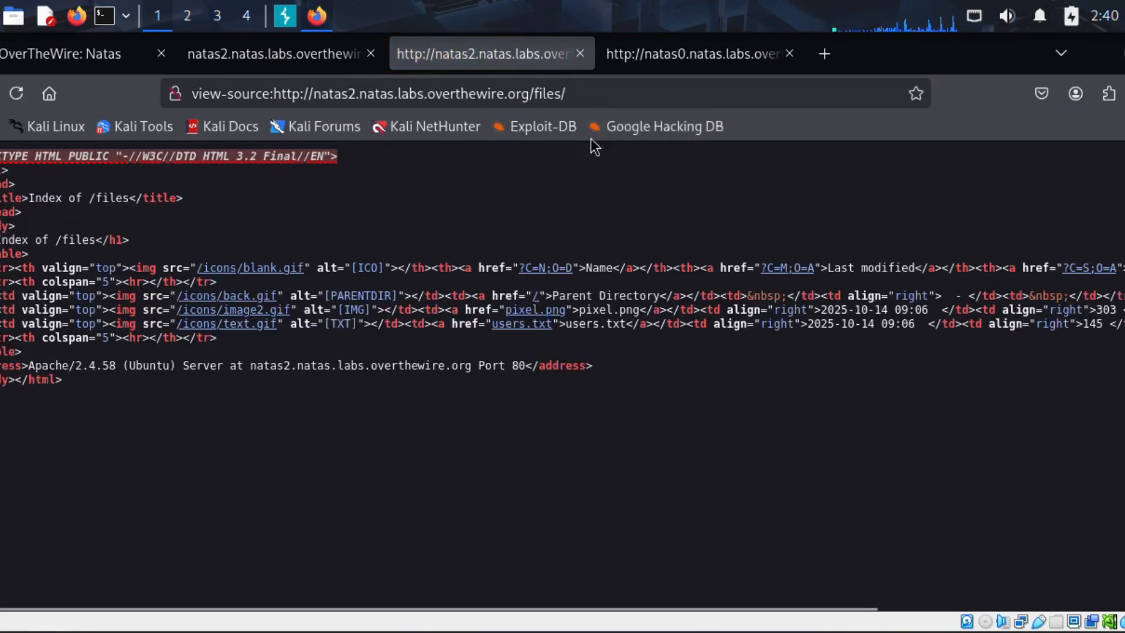
Step: Load natas2.natas.labs.overthewire.org/files in the tab with the natas2 page, correcting the /file path to /files
{"action": "left_click", "coordinate": [344, 47]}
{"action": "left_click", "coordinate": [466, 96]}
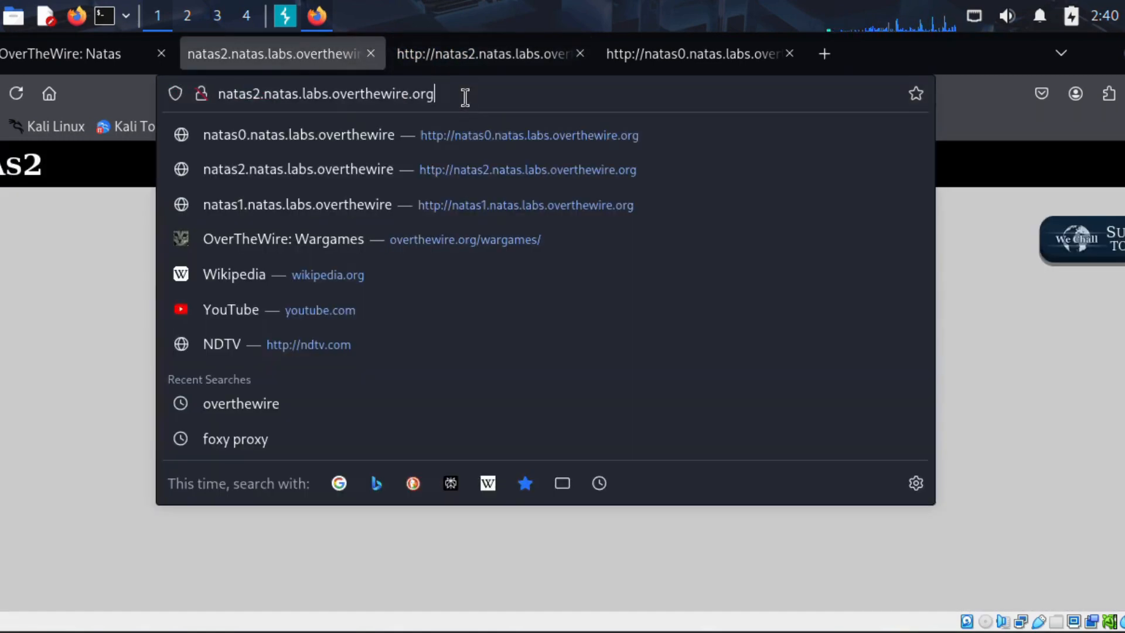
{"action": "type", "text": "/file"}
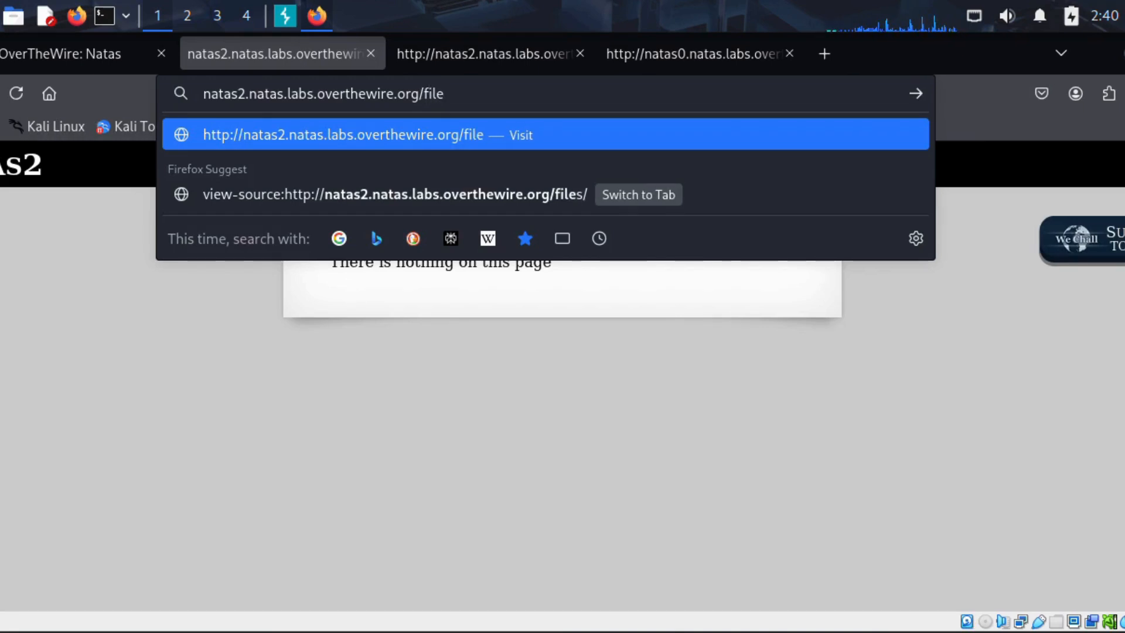
{"action": "key", "text": "Return"}
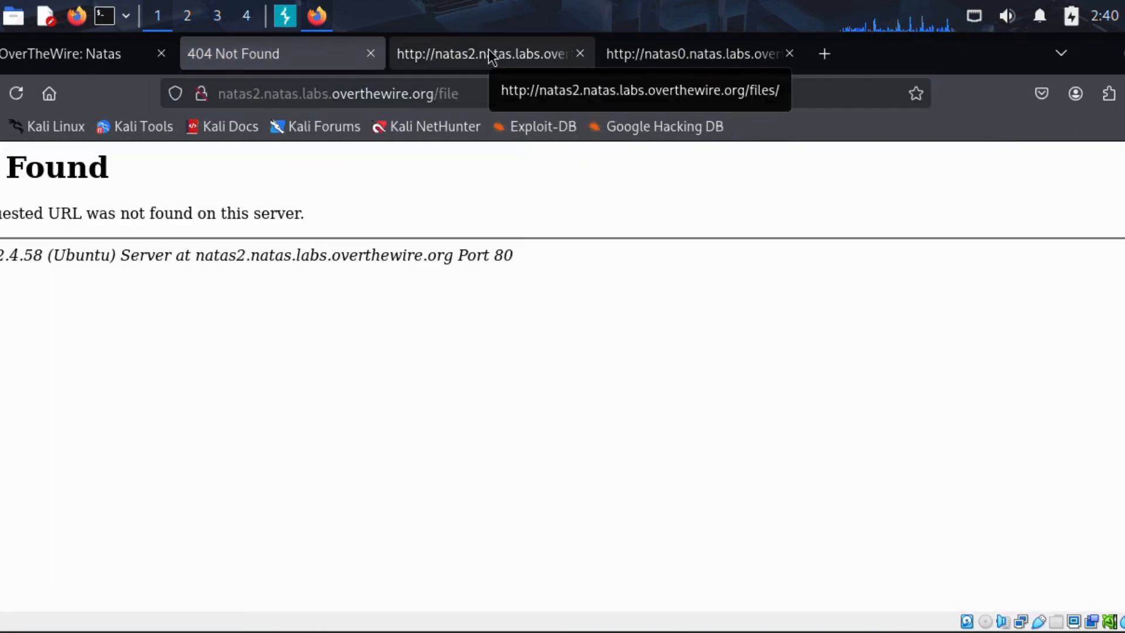
{"action": "left_click", "coordinate": [473, 94]}
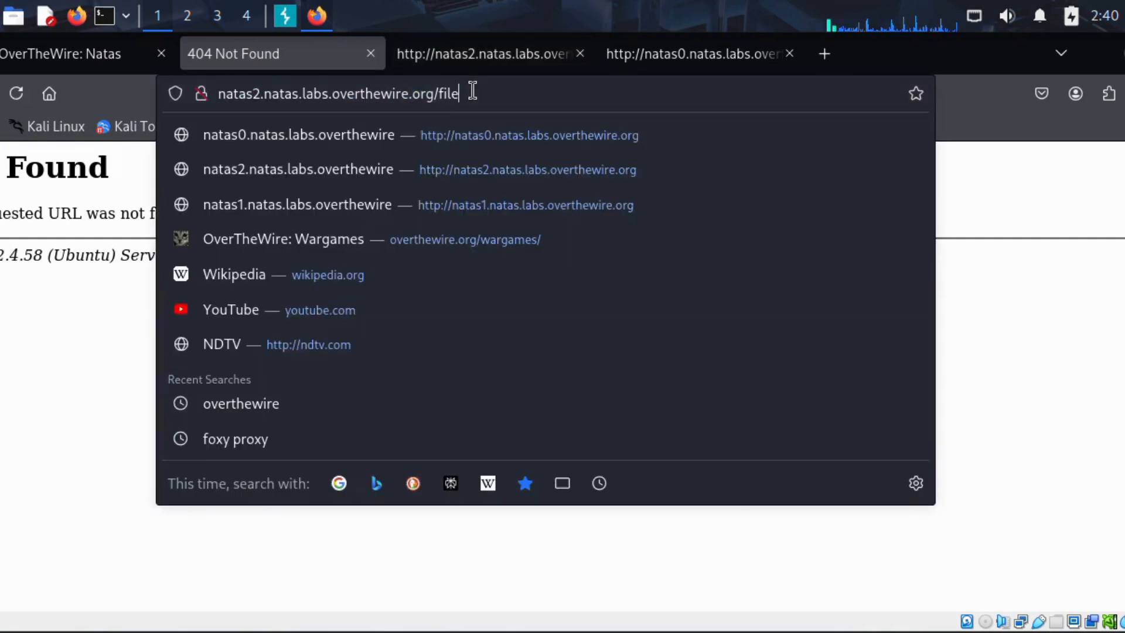
{"action": "type", "text": "s"}
{"action": "key", "text": "Return"}
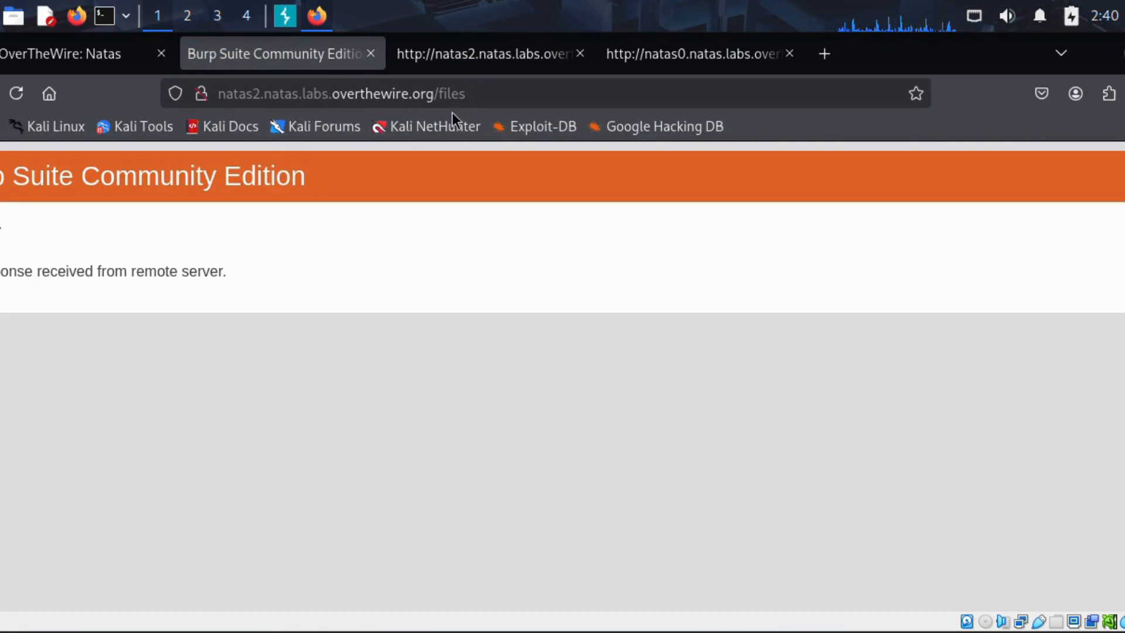
Step: Disable the FoxyProxy proxy and reload the natas2 /files directory page
{"action": "left_click", "coordinate": [492, 94]}
{"action": "left_click", "coordinate": [9, 381]}
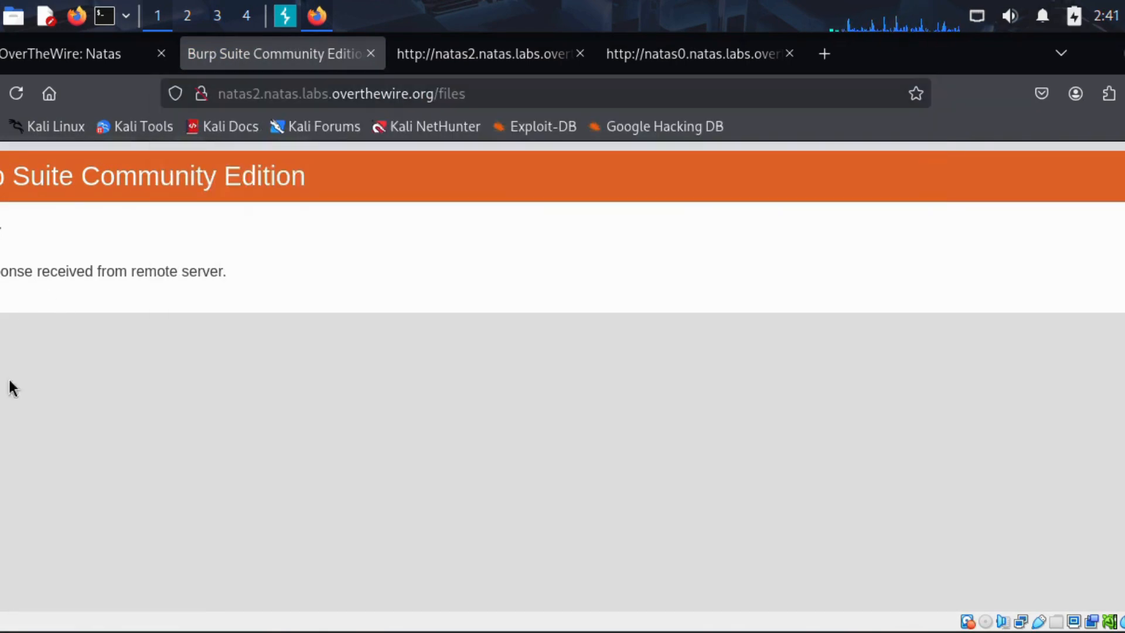
{"action": "left_click", "coordinate": [1124, 93]}
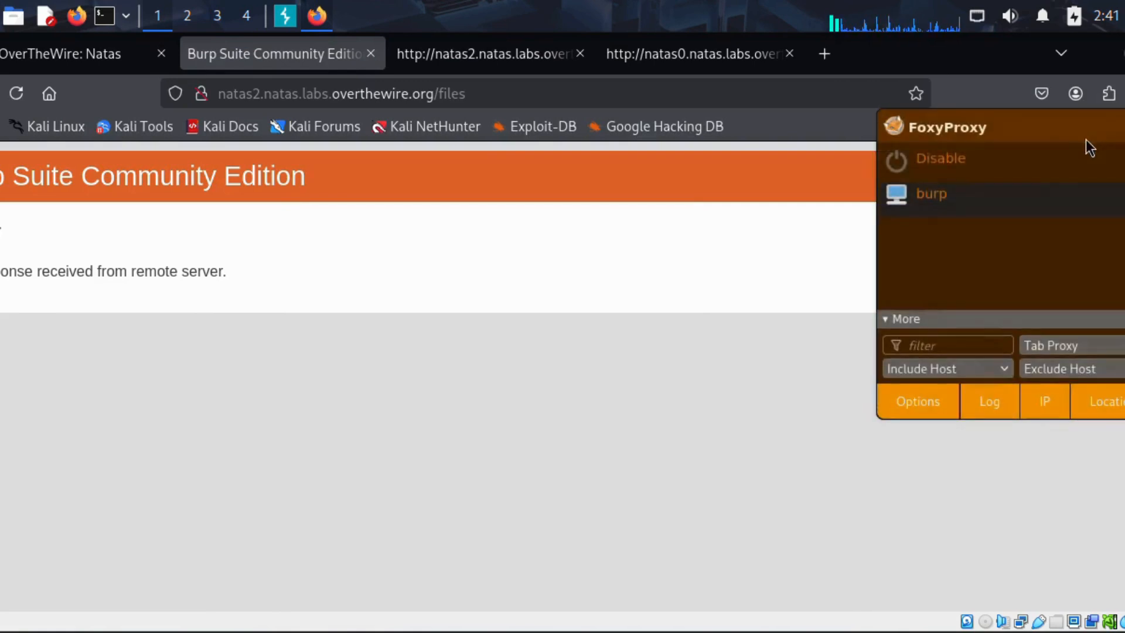
{"action": "left_click", "coordinate": [943, 164]}
{"action": "left_click", "coordinate": [621, 329]}
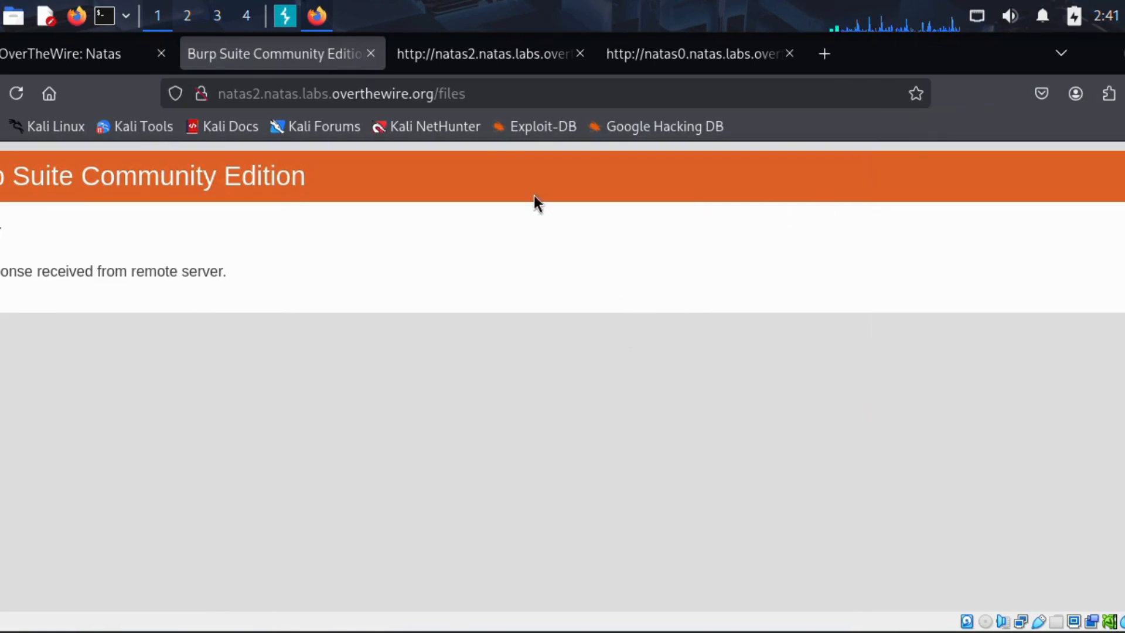
{"action": "left_click", "coordinate": [20, 103]}
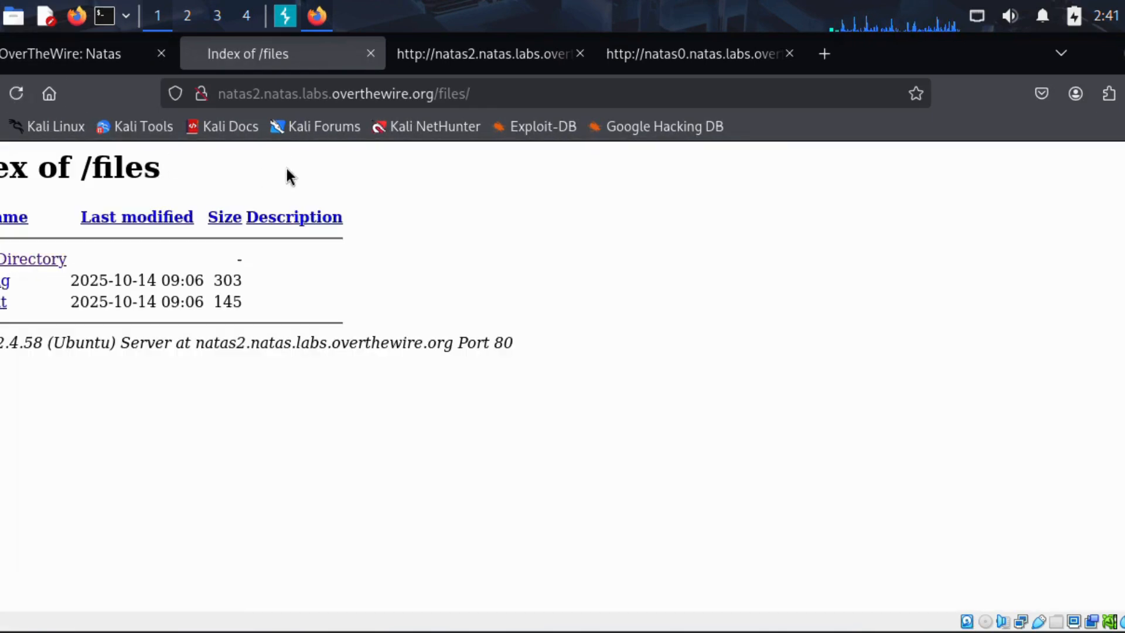
Step: Open users.txt from the /files directory listing and copy the natas3 password from it
{"action": "left_click", "coordinate": [3, 302]}
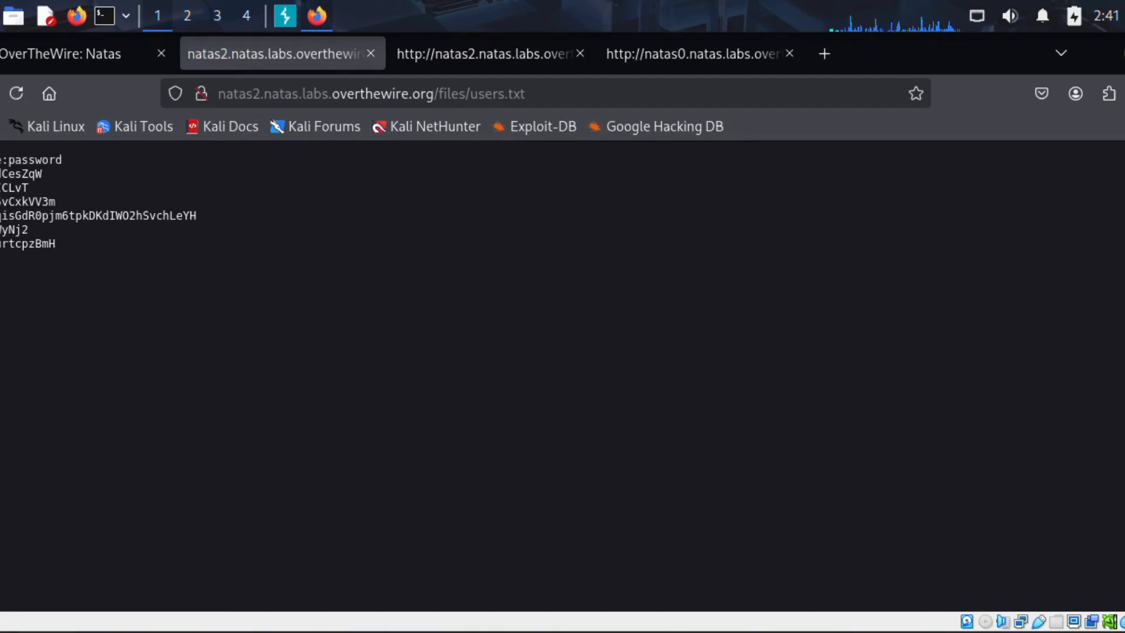
{"action": "left_click_drag", "start_coordinate": [196, 216], "coordinate": [1, 216]}
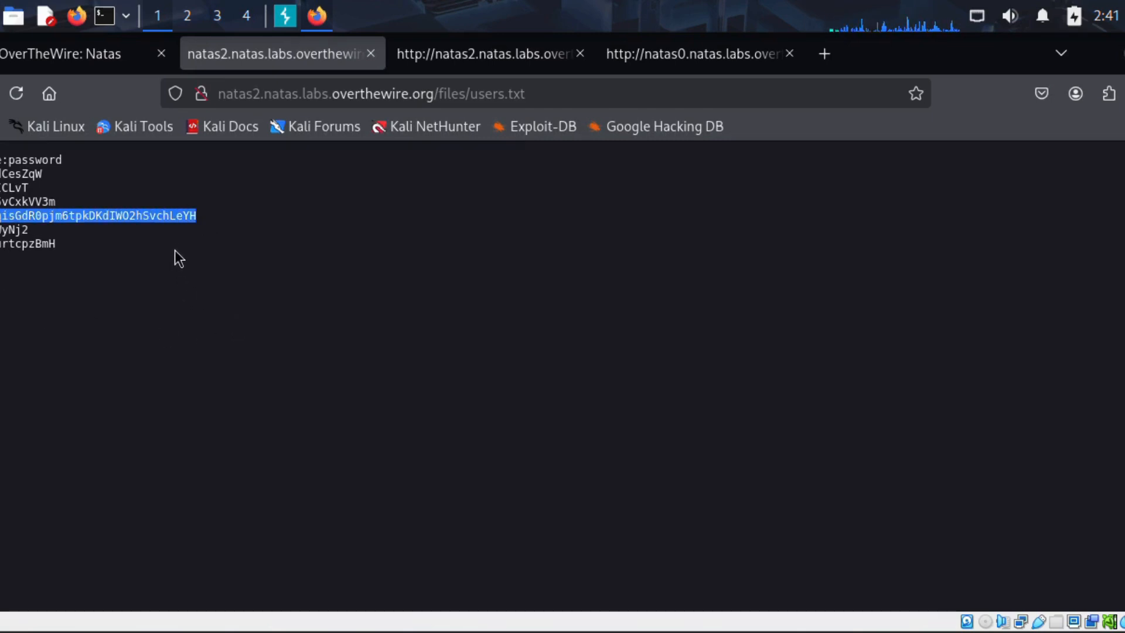
{"action": "left_click", "coordinate": [200, 218]}
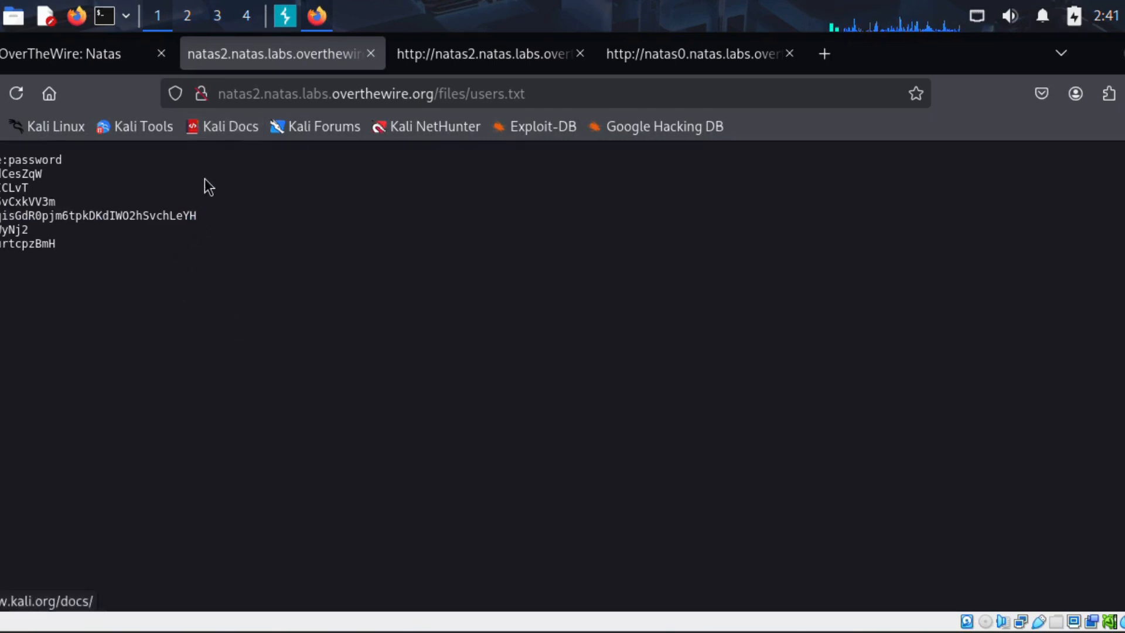
{"action": "left_click_drag", "start_coordinate": [197, 216], "coordinate": [1, 217]}
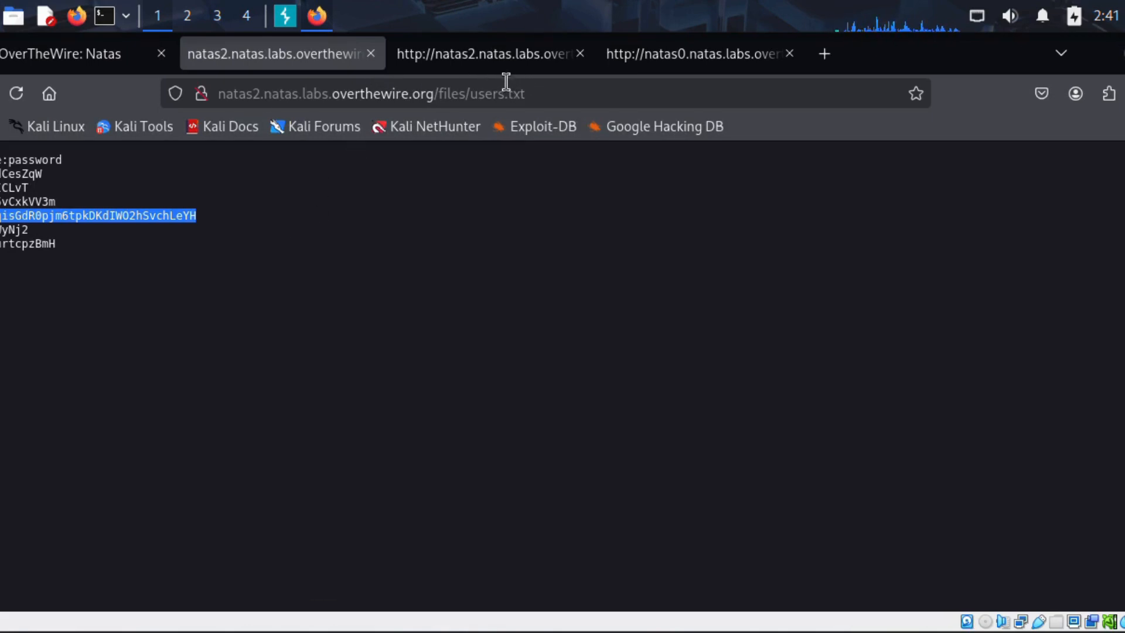
Step: Change the page address to natas3.natas.labs.overthewire.org, removing the files/users.txt path, and load it
{"action": "left_click", "coordinate": [262, 95]}
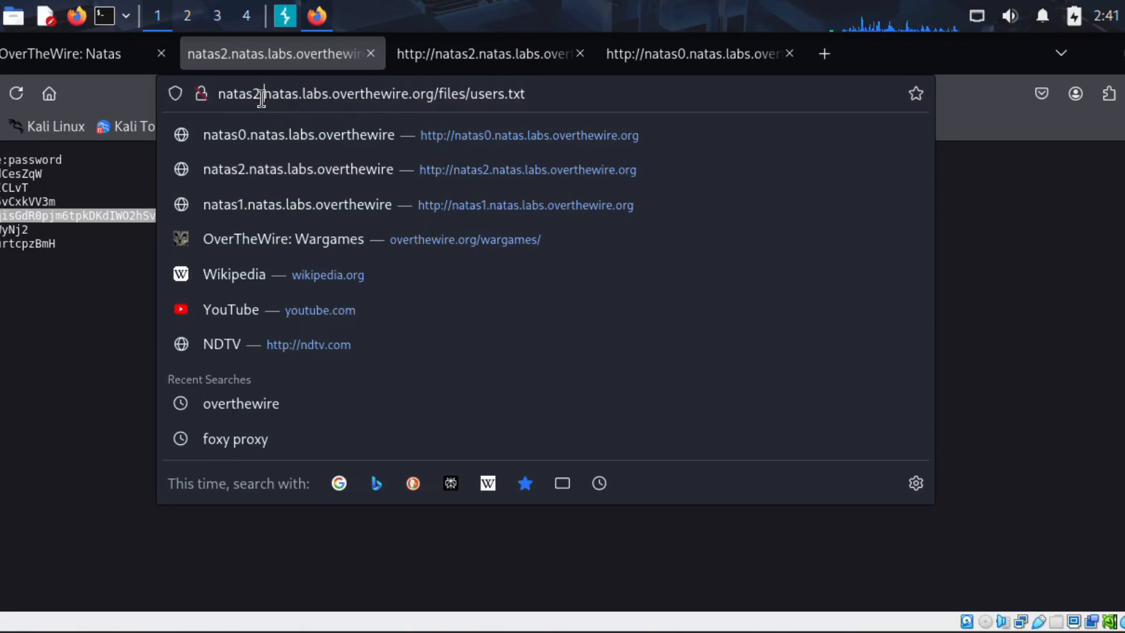
{"action": "key", "text": "BackSpace"}
{"action": "type", "text": "3"}
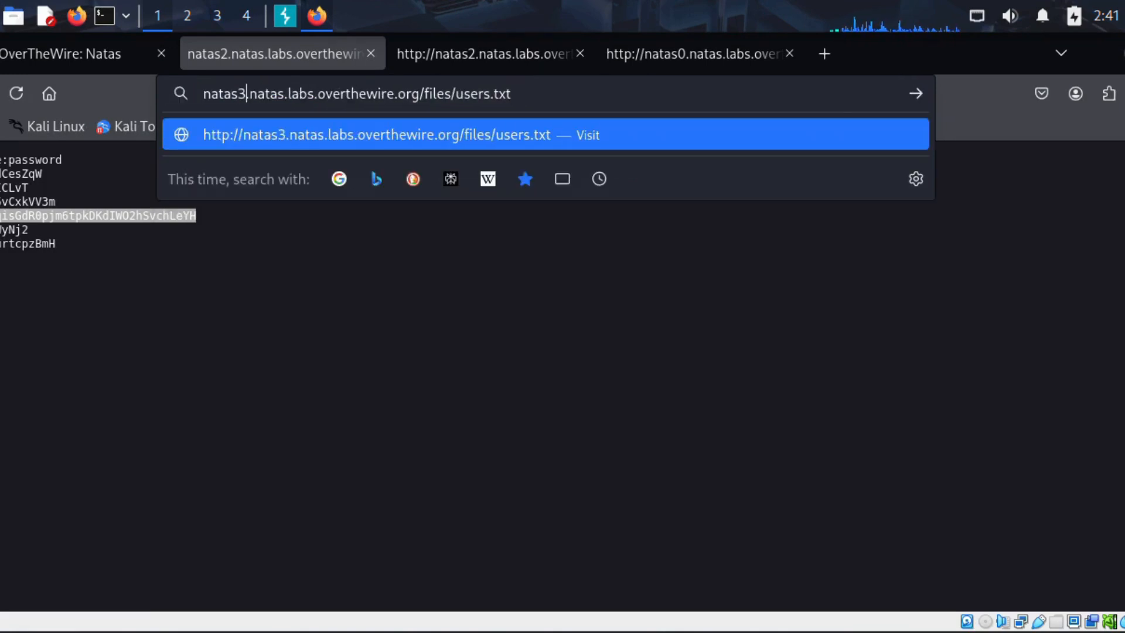
{"action": "left_click_drag", "start_coordinate": [519, 94], "coordinate": [424, 94]}
{"action": "key", "text": "BackSpace"}
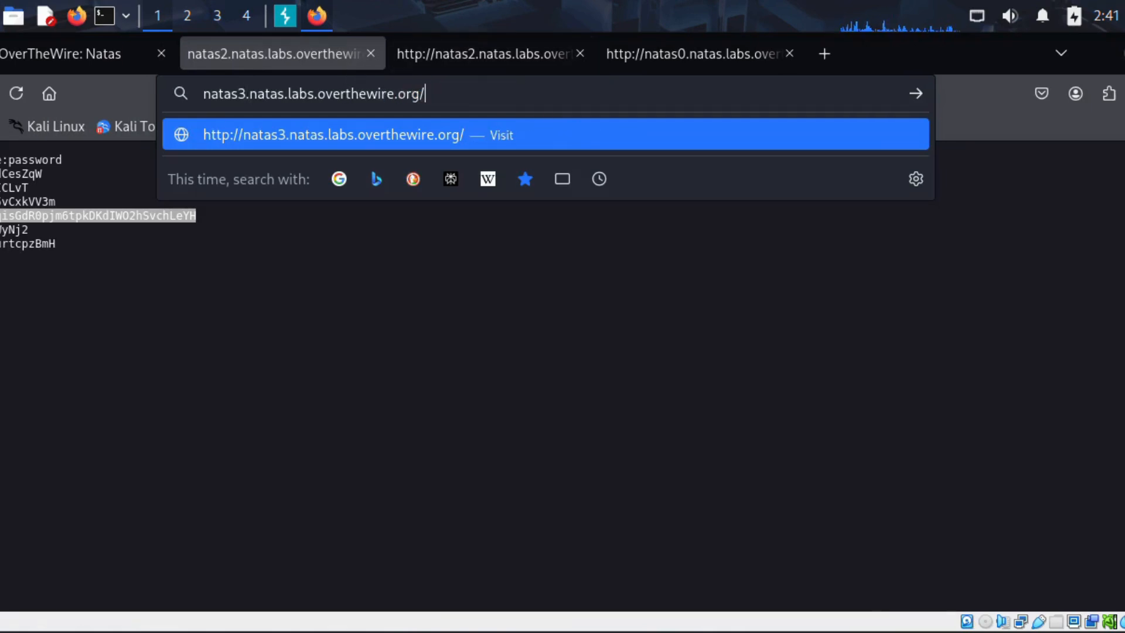
{"action": "key", "text": "Return"}
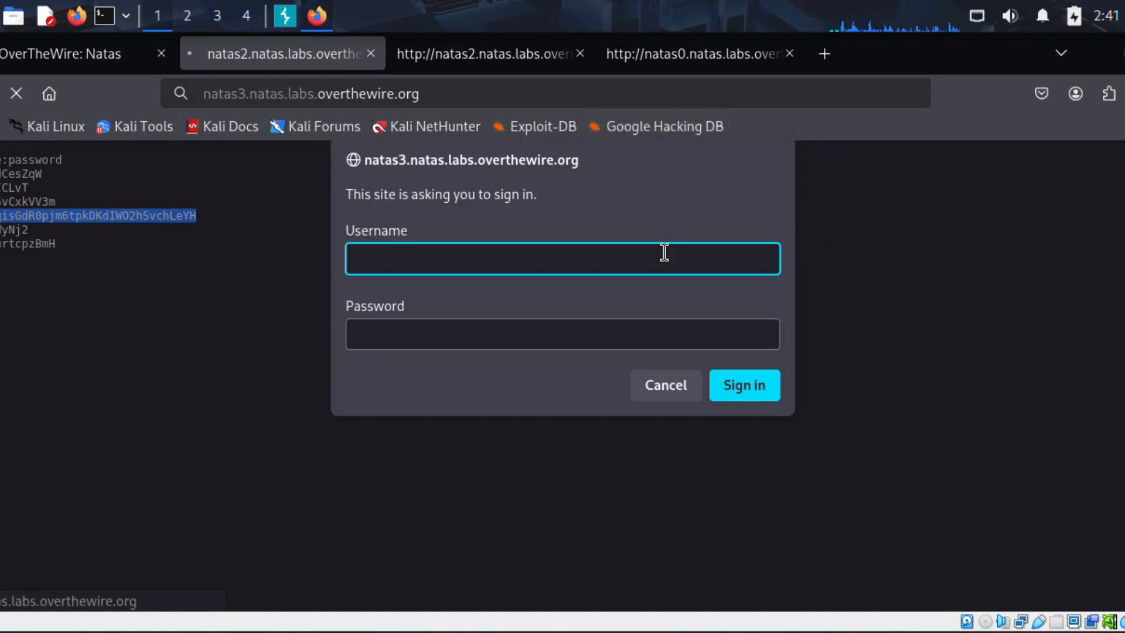
Step: Sign in with username natas3 and the copied level password, and decline saving the login
{"action": "type", "text": "natas3"}
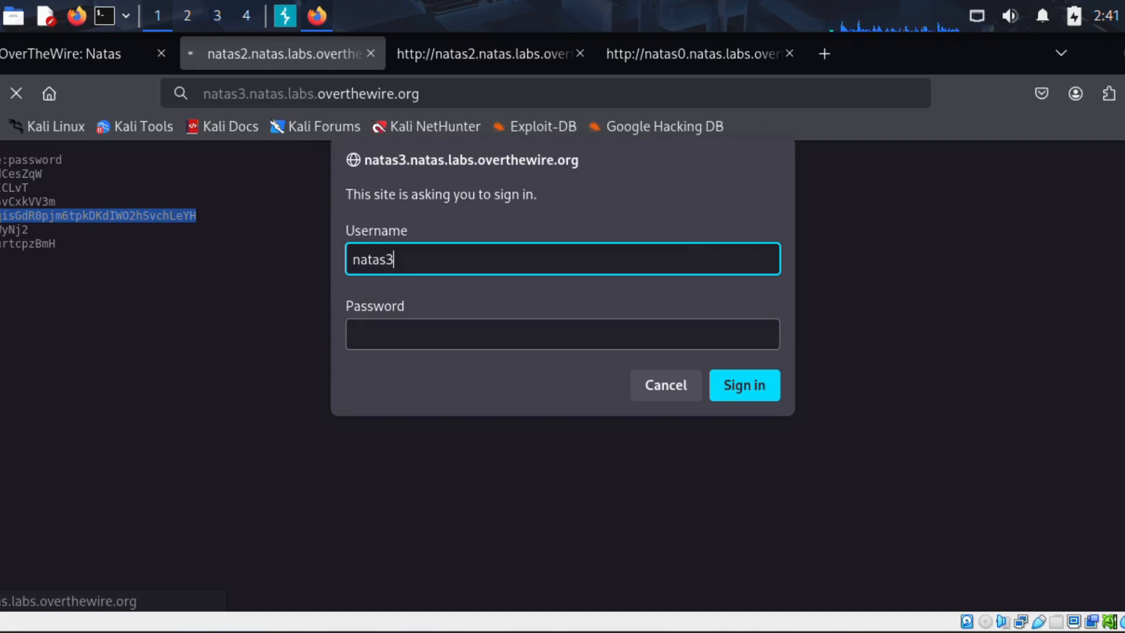
{"action": "key", "text": "Tab"}
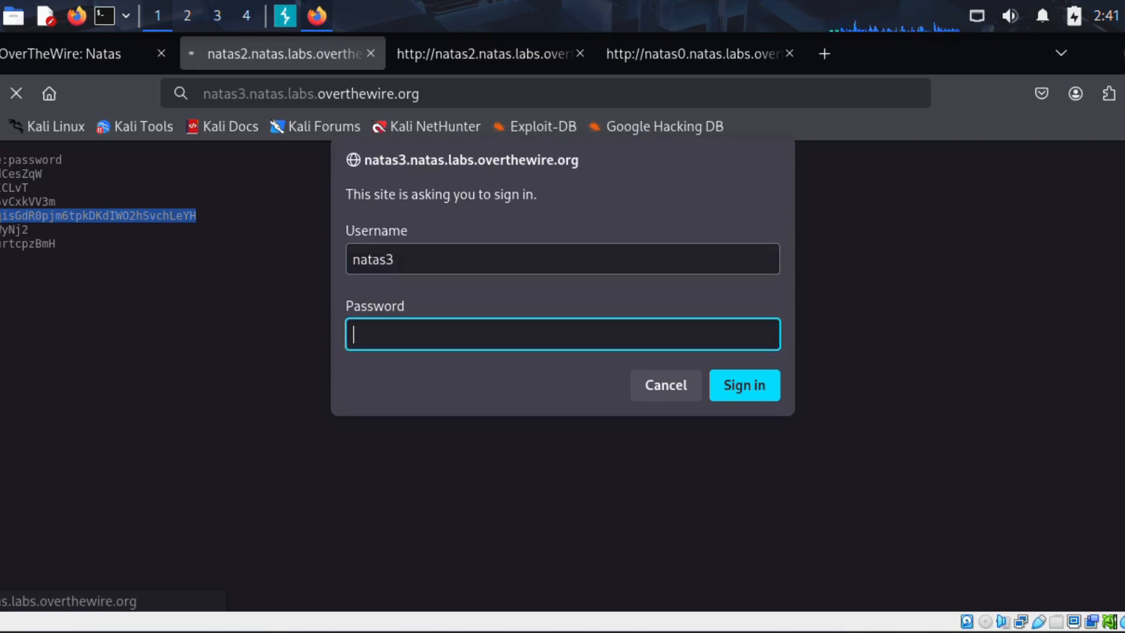
{"action": "key", "text": "ctrl+v"}
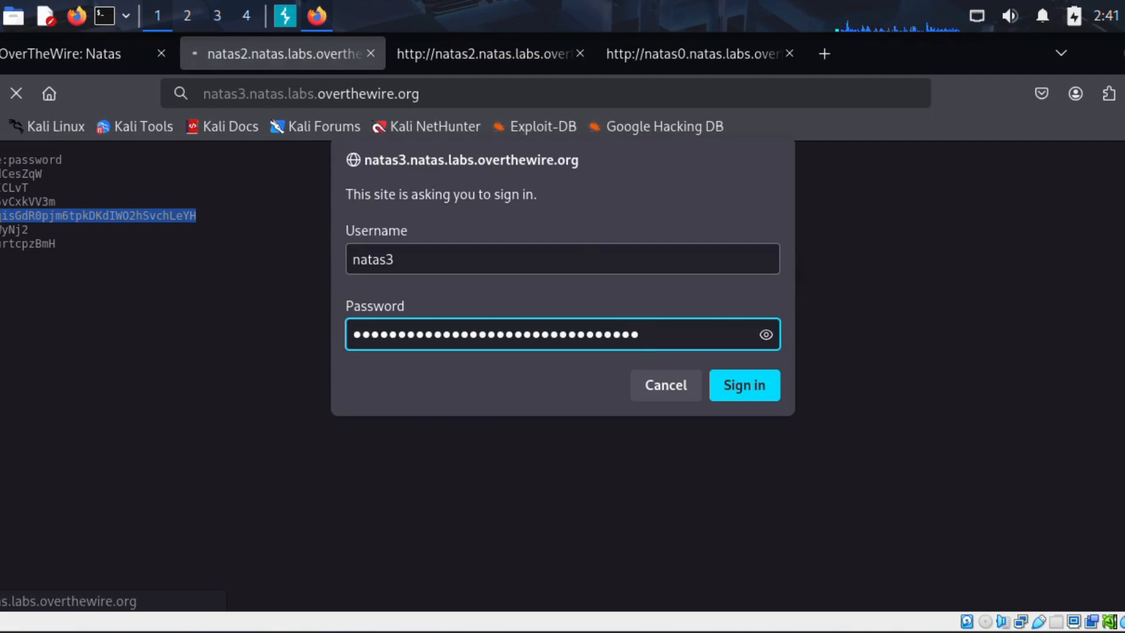
{"action": "left_click", "coordinate": [748, 388]}
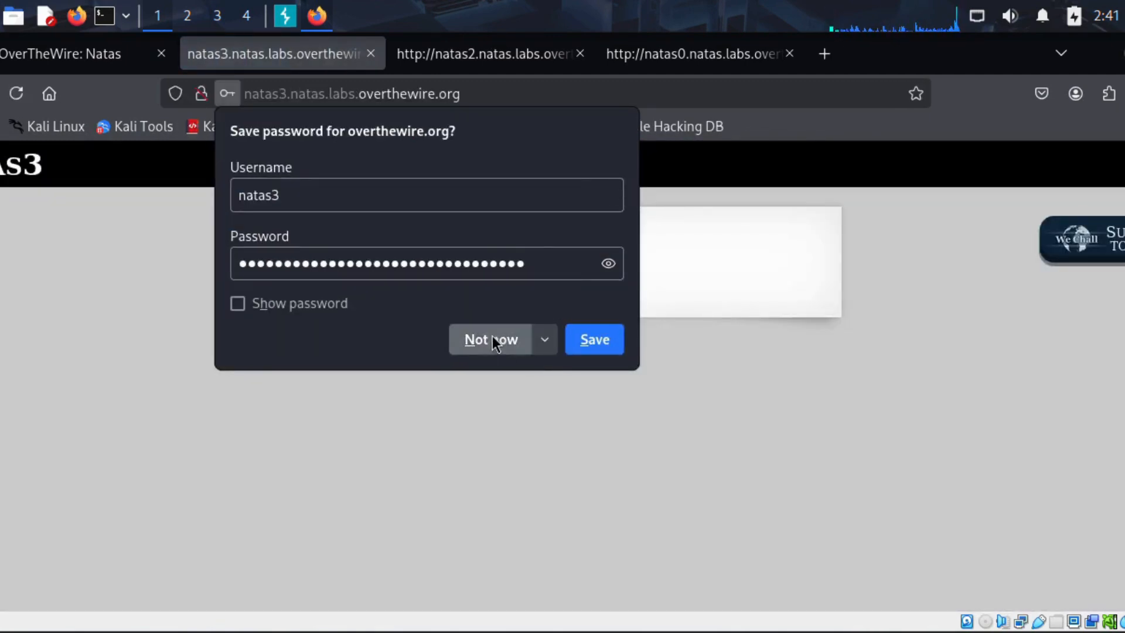
{"action": "left_click", "coordinate": [493, 339]}
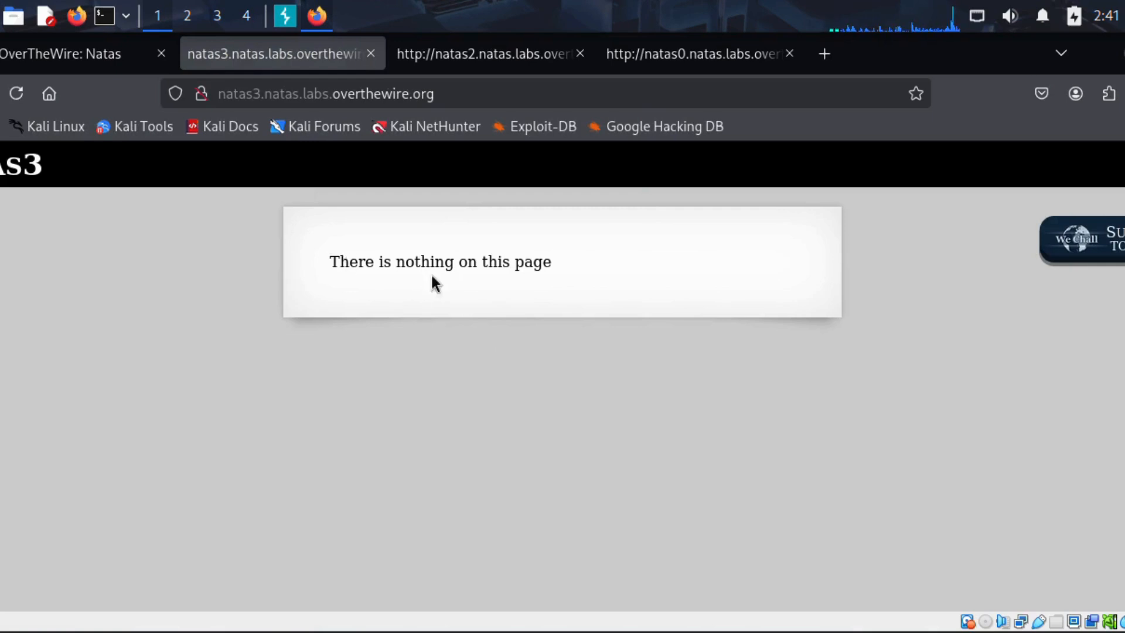